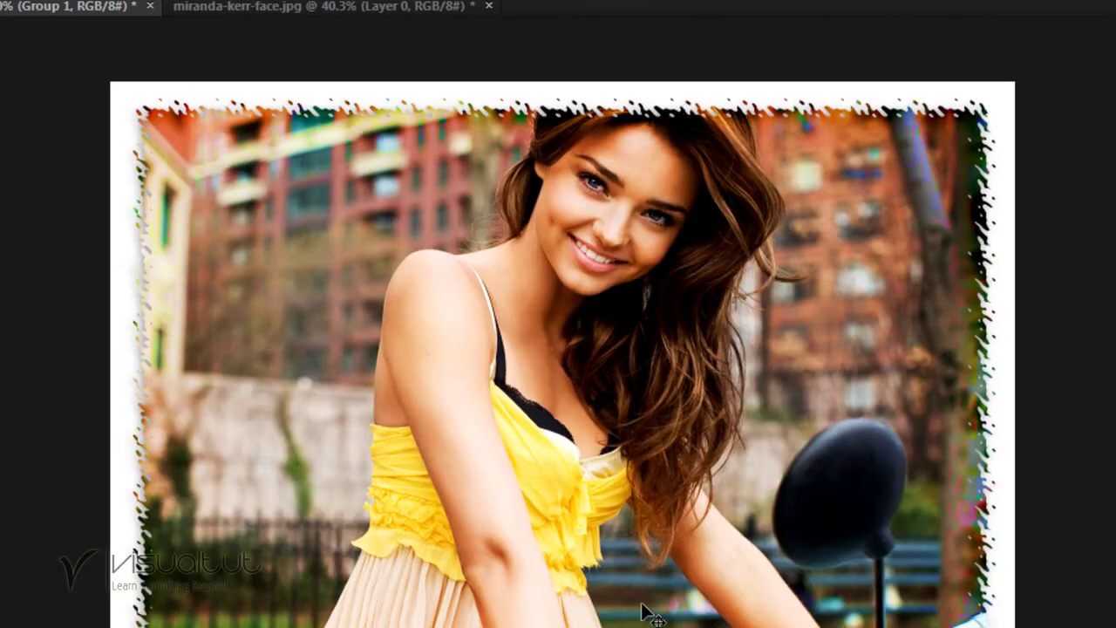
Switch to the original unframed portrait document, which has only Layer 0
key(ctrl+Tab)
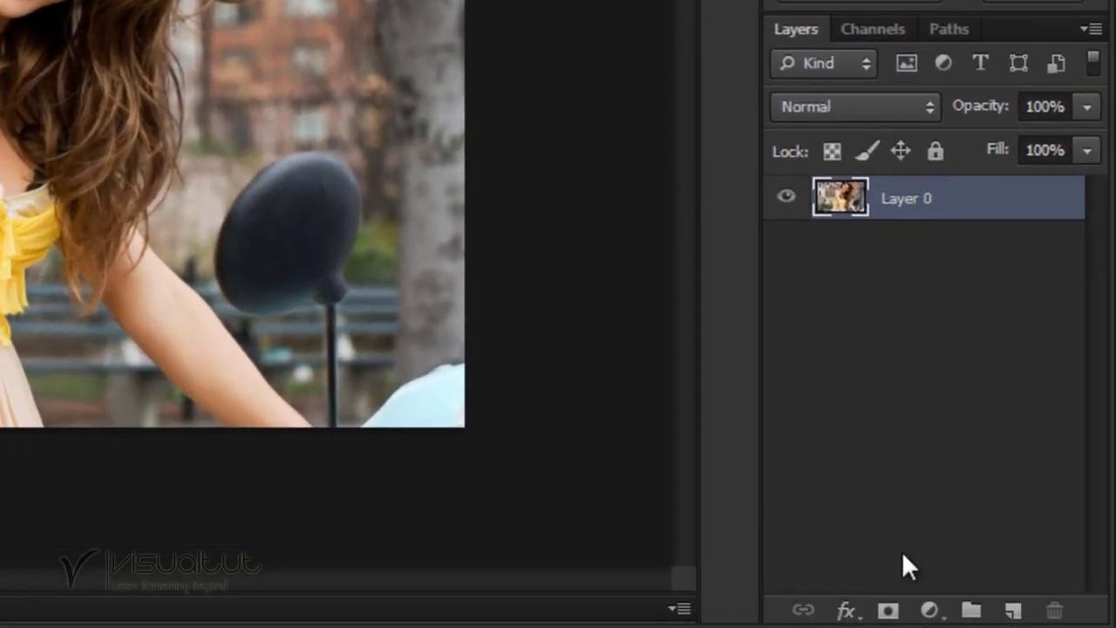
Add a Levels adjustment layer with input levels 28, 1 and 235, and compare it on and off
click(930, 611)
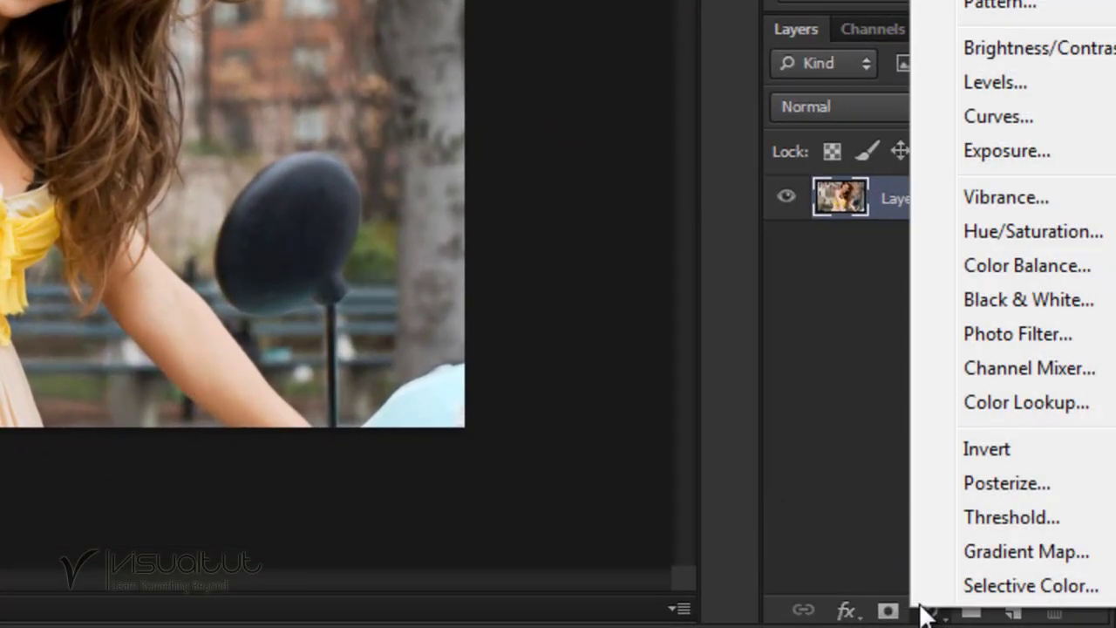
click(1019, 83)
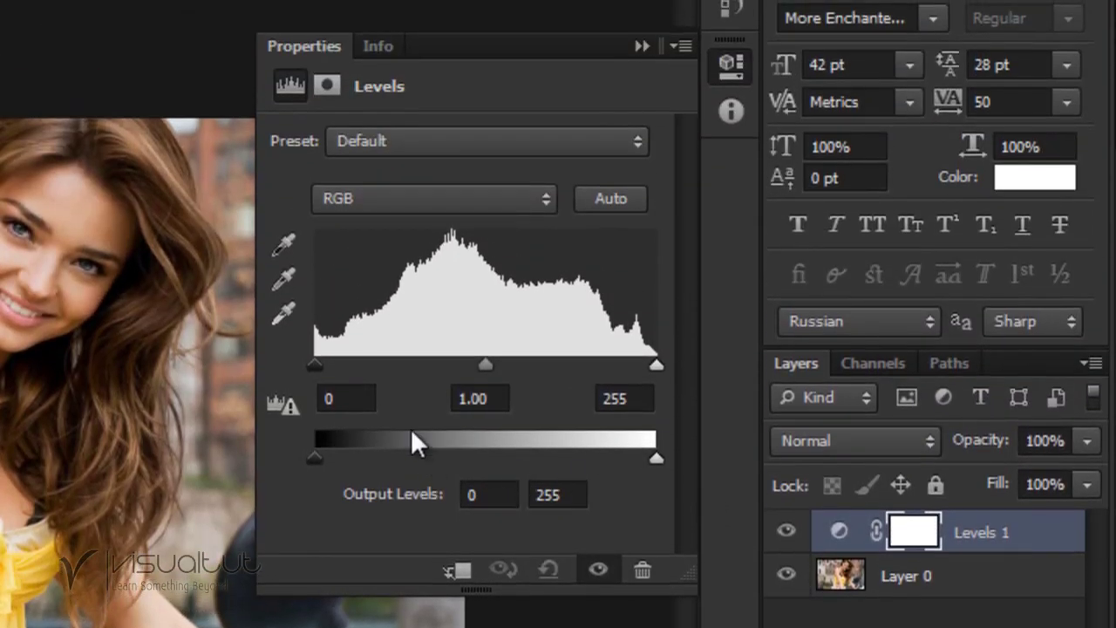
click(366, 399)
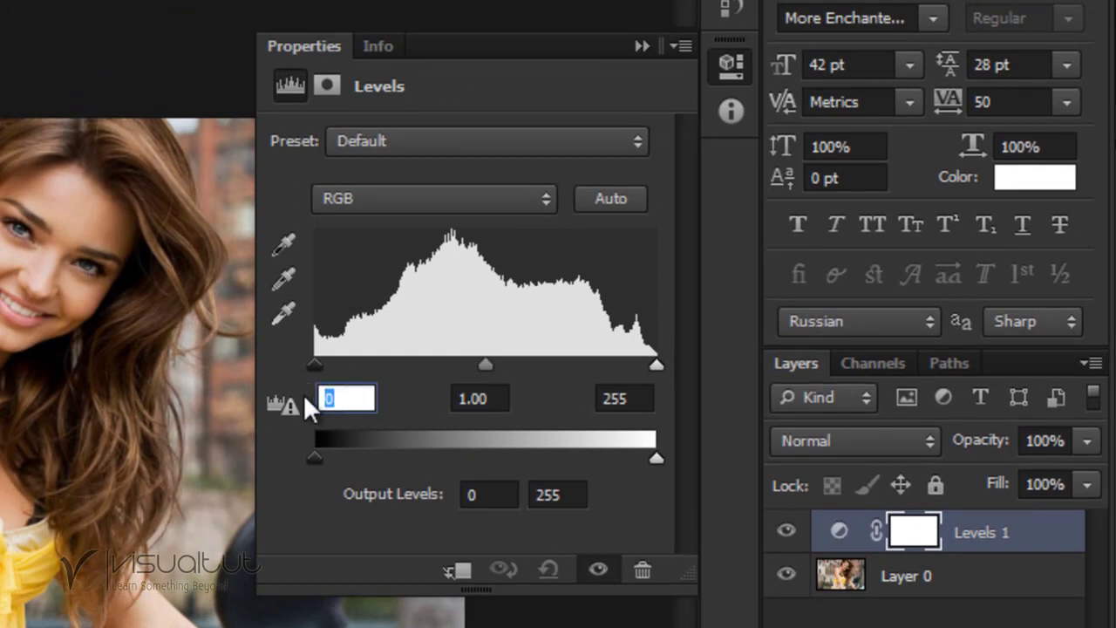
text(28)
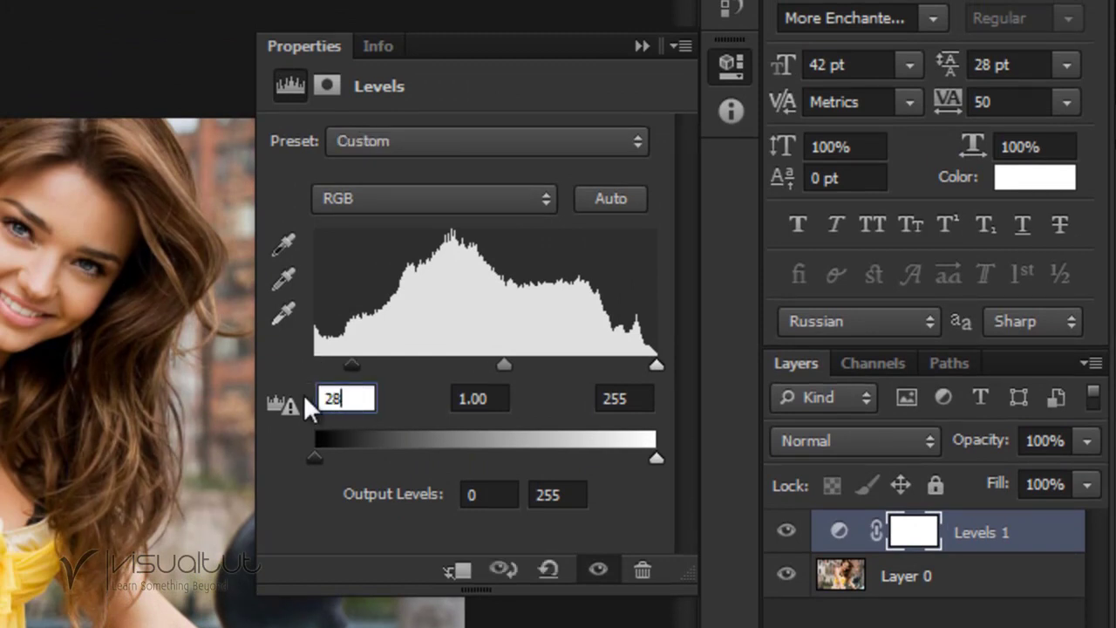
key(Tab)
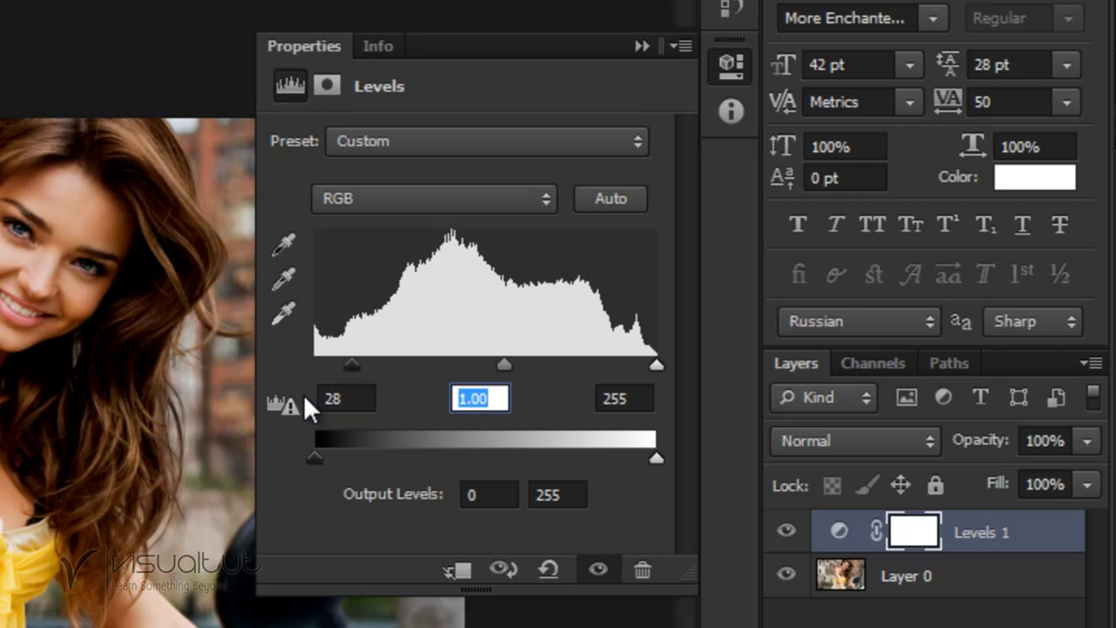
text(1)
key(Tab)
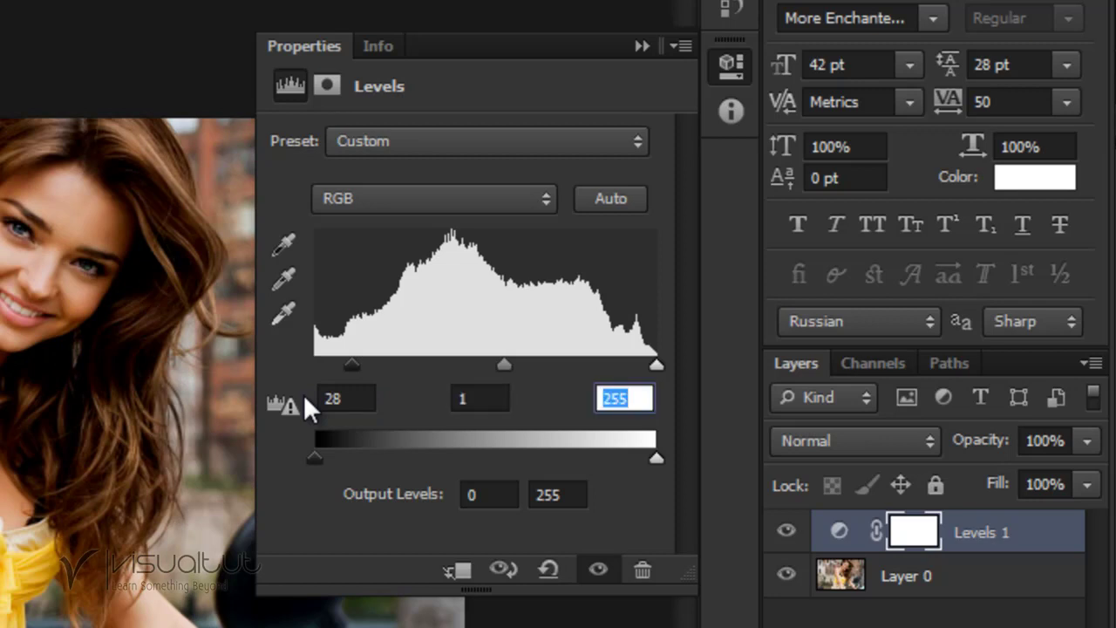
text(23)
text(5)
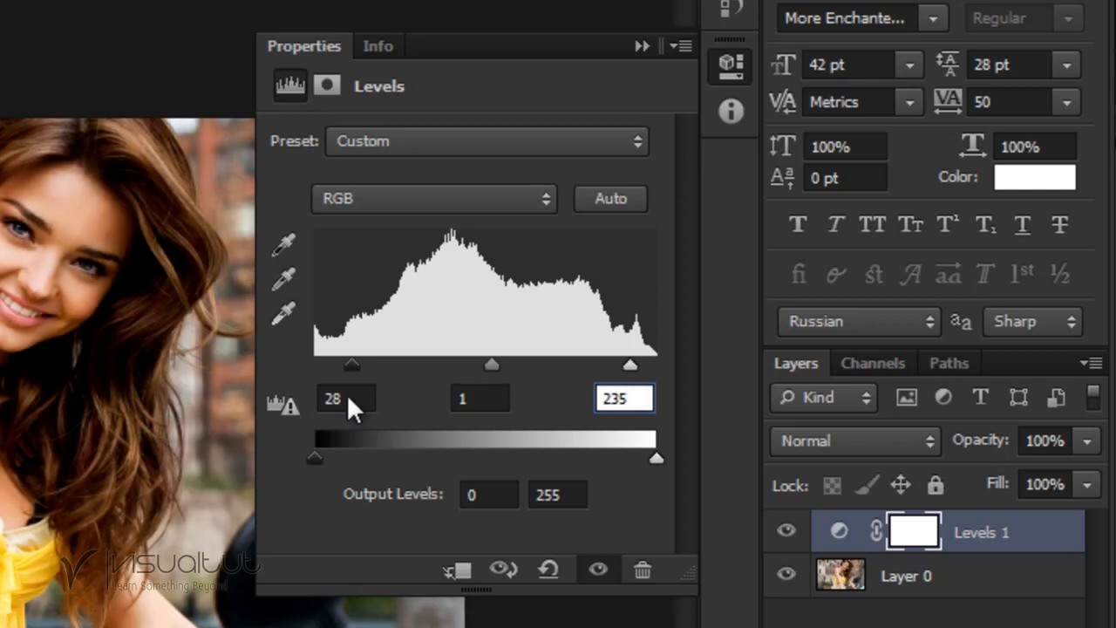
click(786, 531)
click(786, 531)
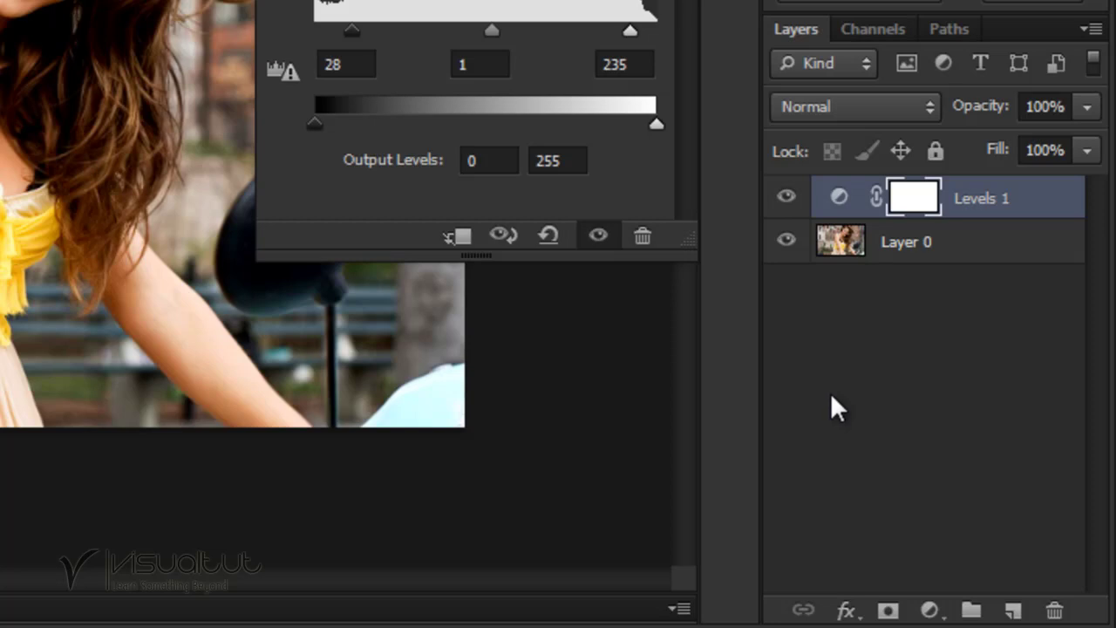
click(928, 610)
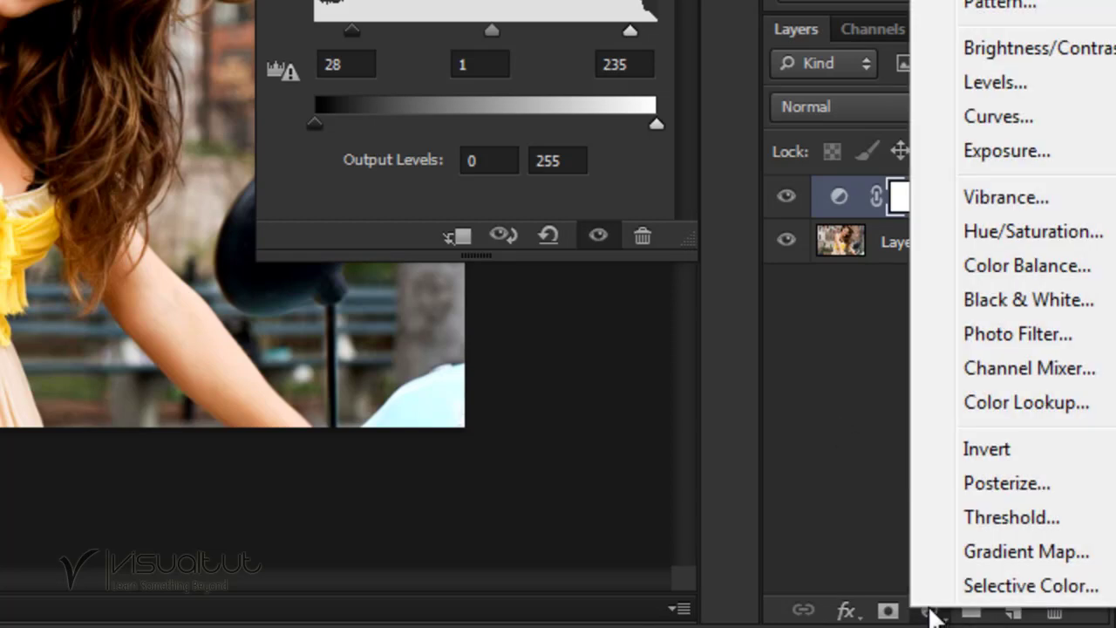
Add a Curves adjustment layer shaped into a gentle S-curve above Levels 1
click(1051, 113)
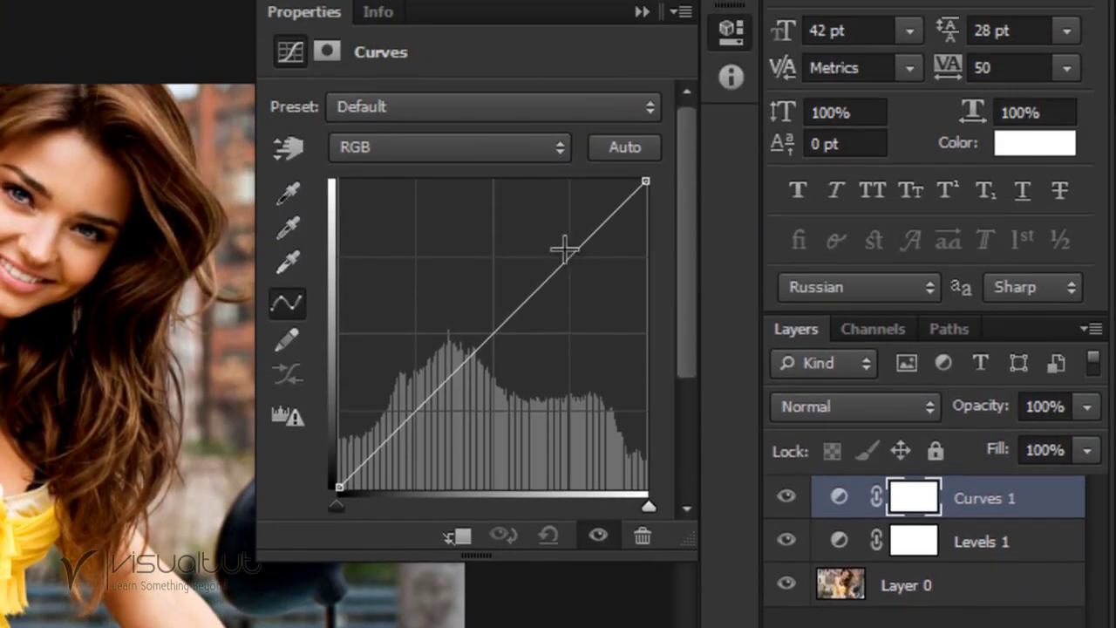
click(560, 251)
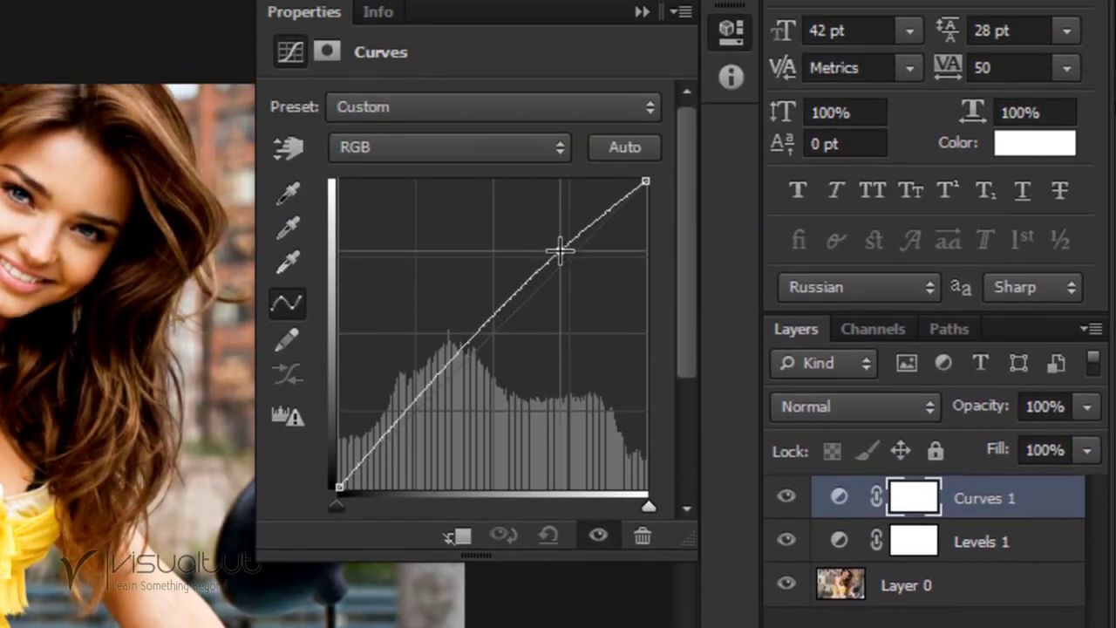
drag(437, 382, 433, 396)
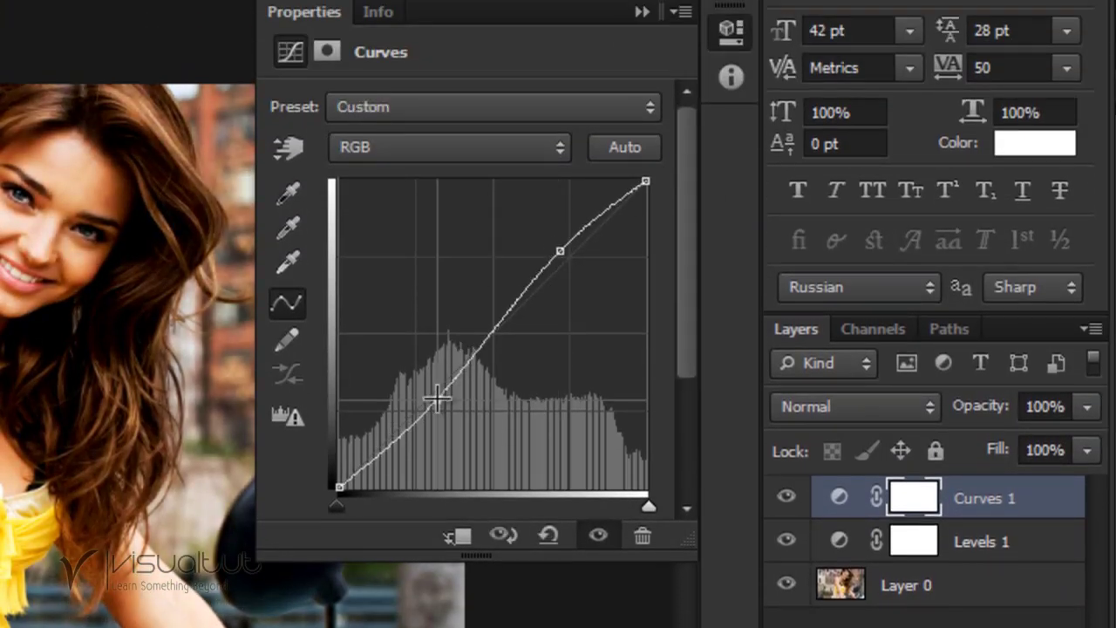
drag(560, 250, 561, 253)
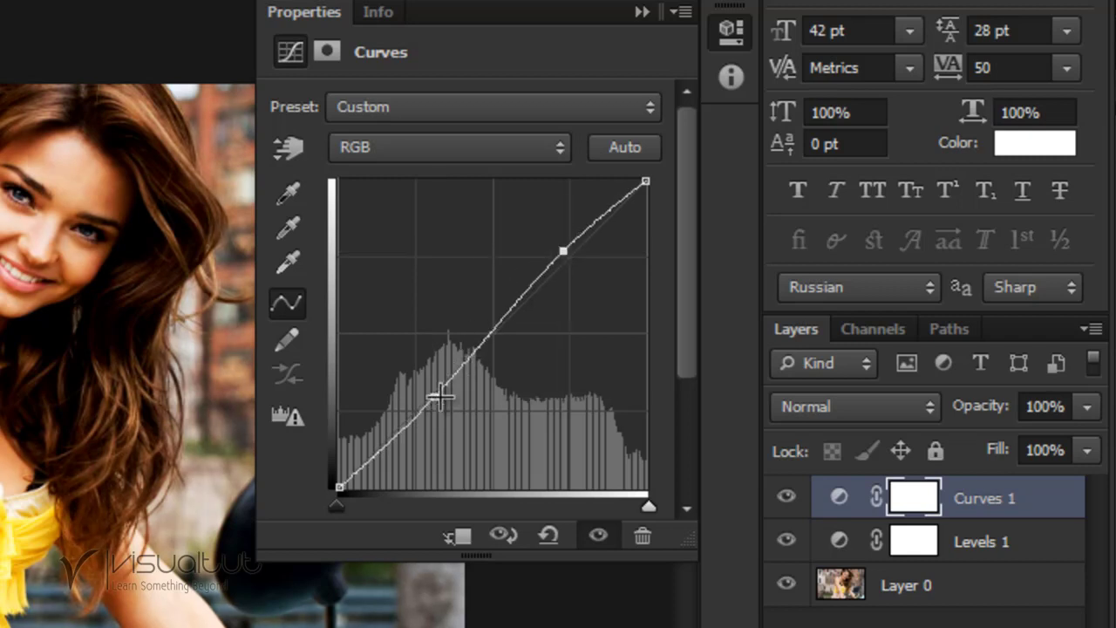
drag(436, 395, 441, 401)
click(558, 249)
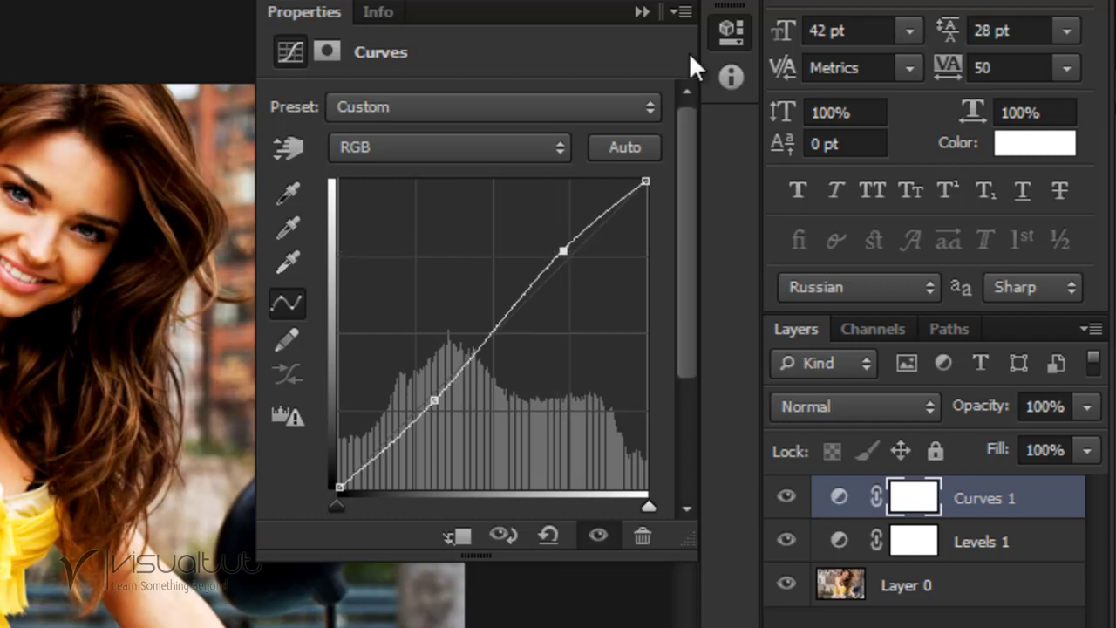
click(717, 29)
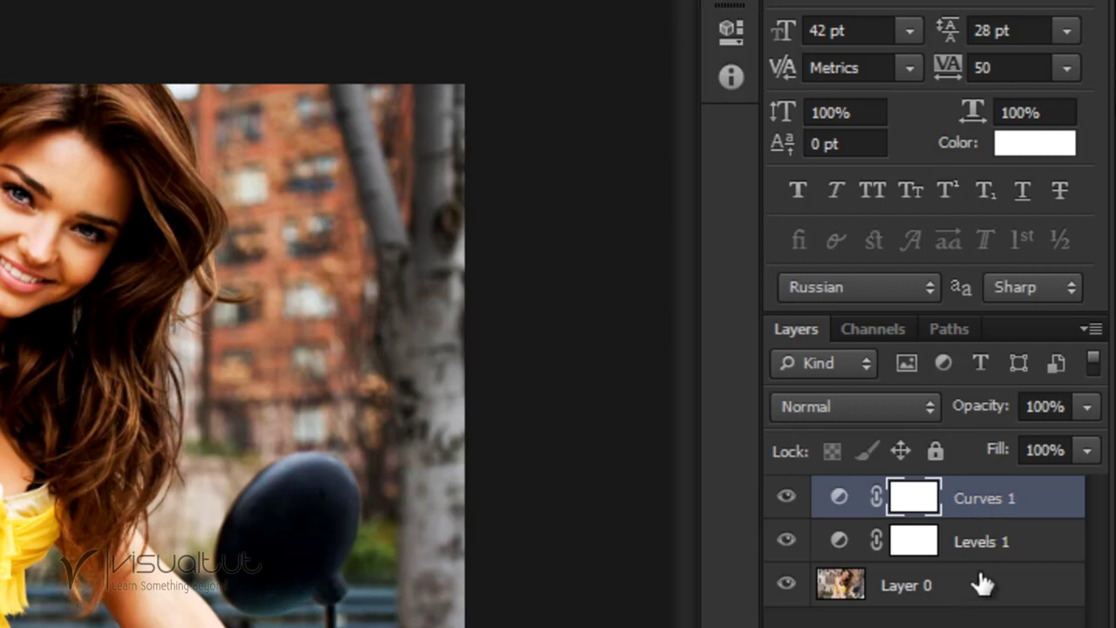
Group Curves 1, Levels 1 and Layer 0 and name the group 'Image'
shift+click(978, 596)
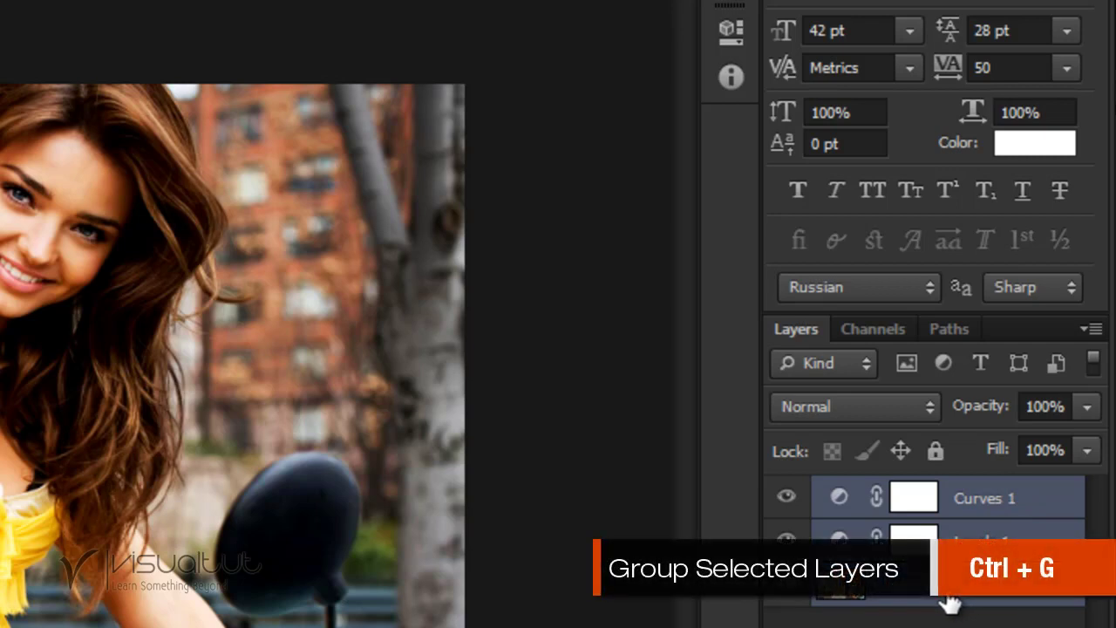
key(ctrl+g)
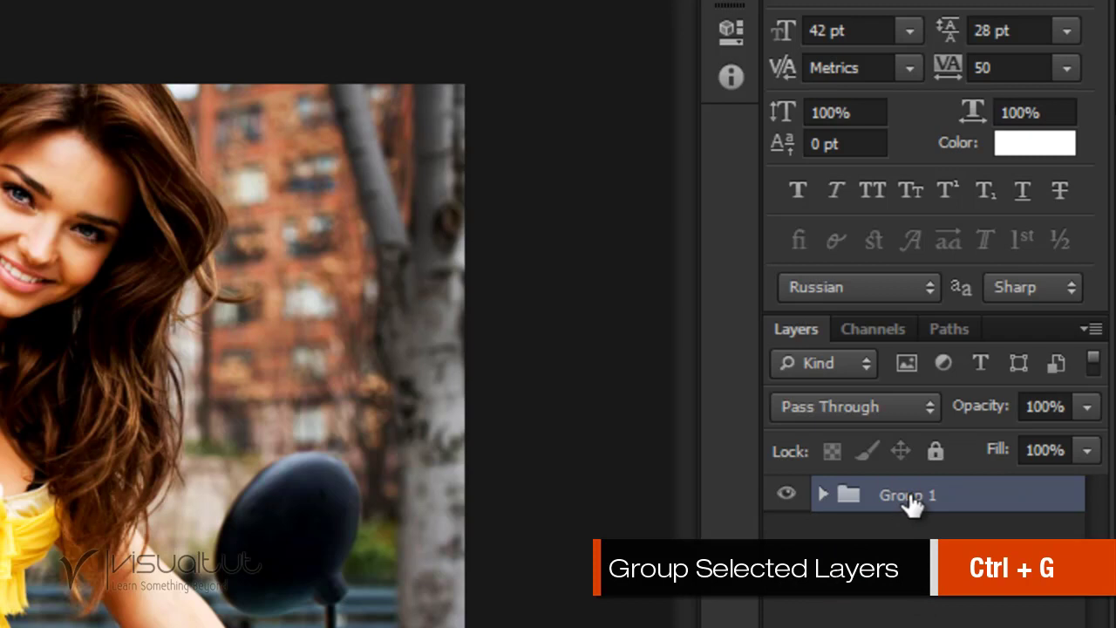
double_click(907, 499)
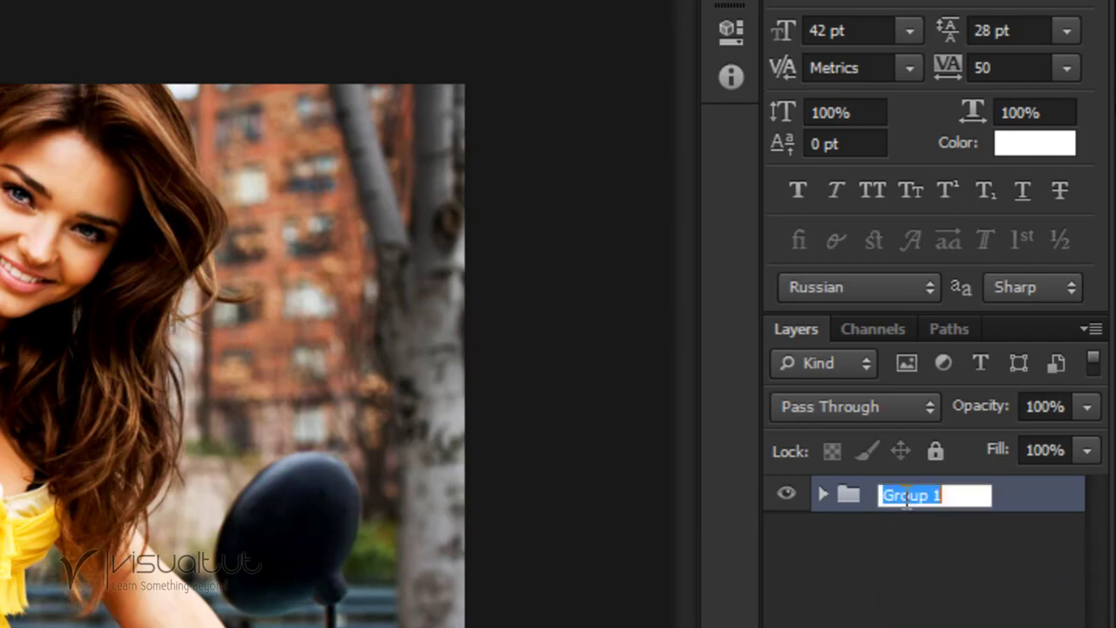
text(Ima)
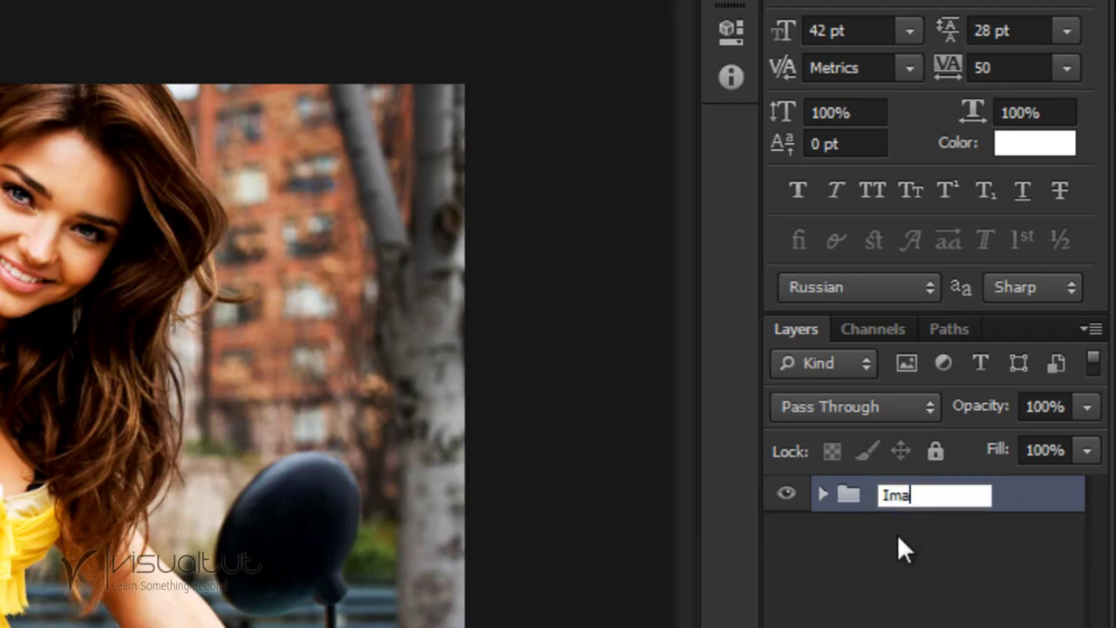
text(ge)
key(Return)
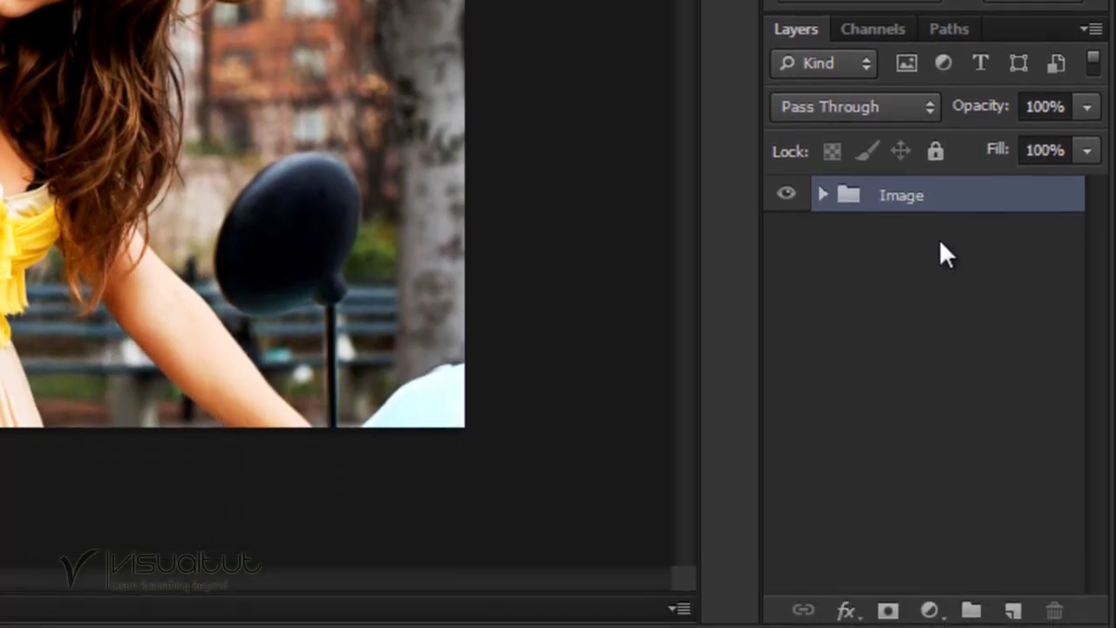
Add a white-filled Layer 1 beneath the Image group, then reselect the group
click(1013, 611)
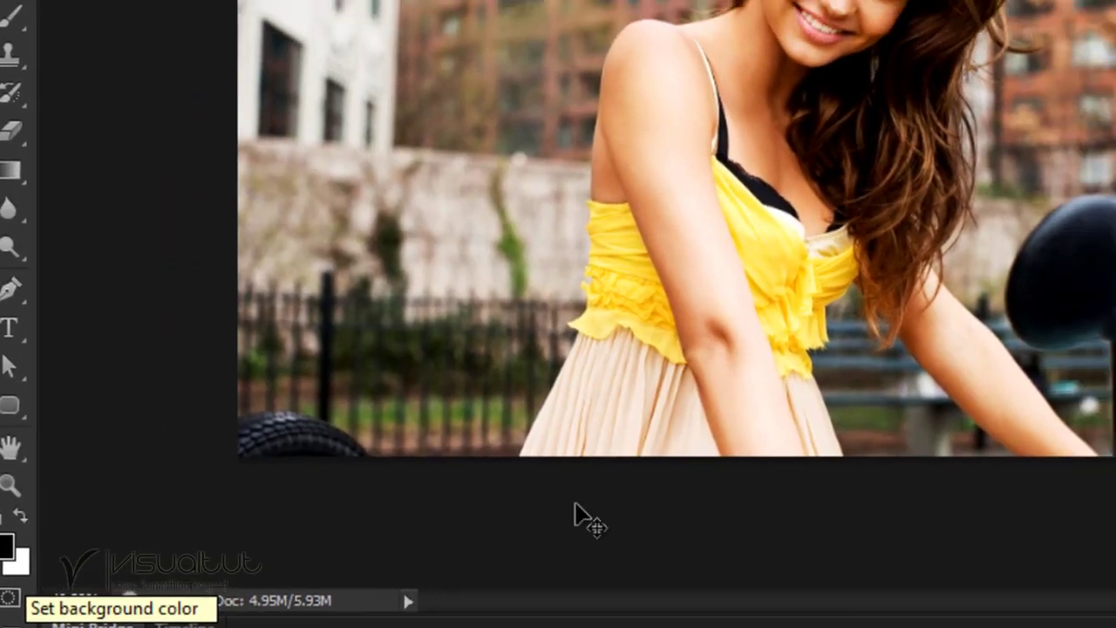
key(ctrl+BackSpace)
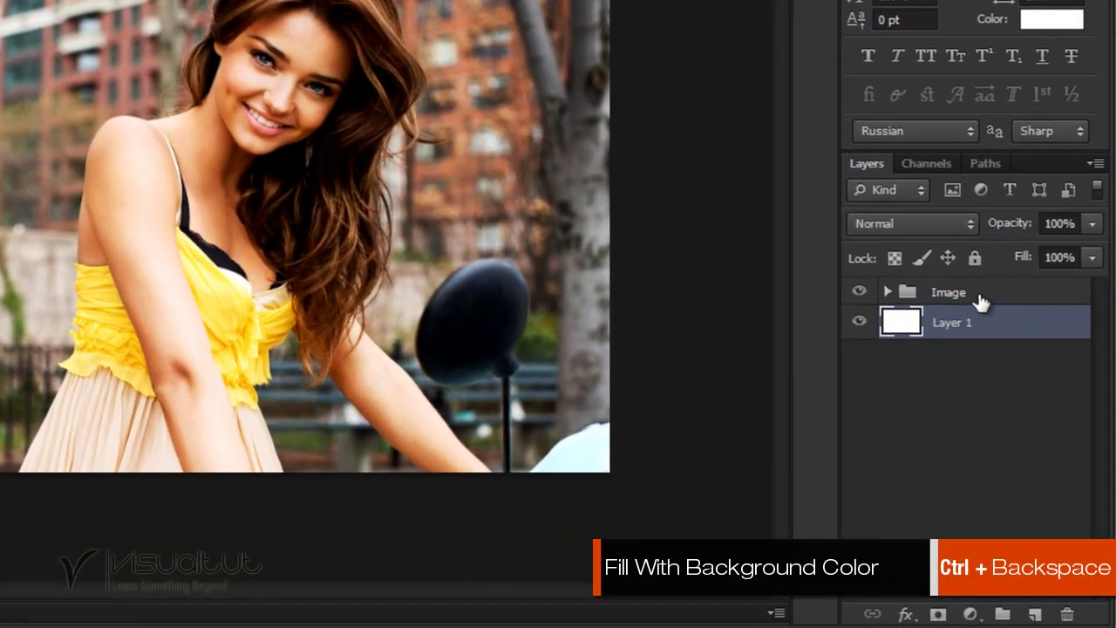
click(985, 301)
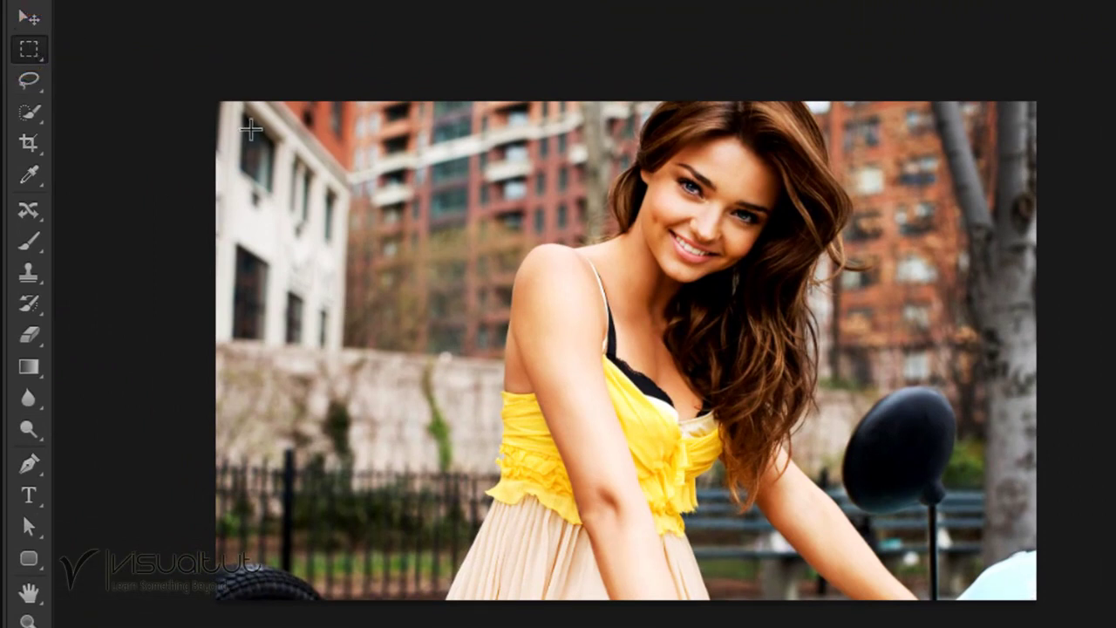
Mask the Image group to a rectangle just inside the photo, leaving a white border
mouse_move(242, 128)
mouse_down()
mouse_move(847, 525)
mouse_move(1012, 576)
mouse_up()
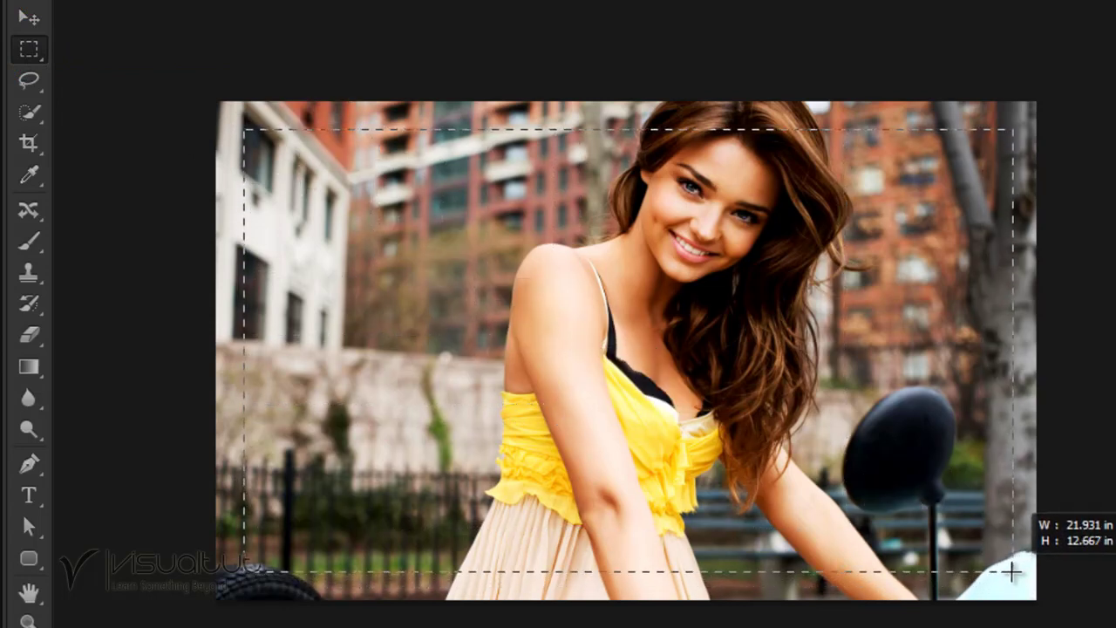
drag(1012, 575, 1005, 572)
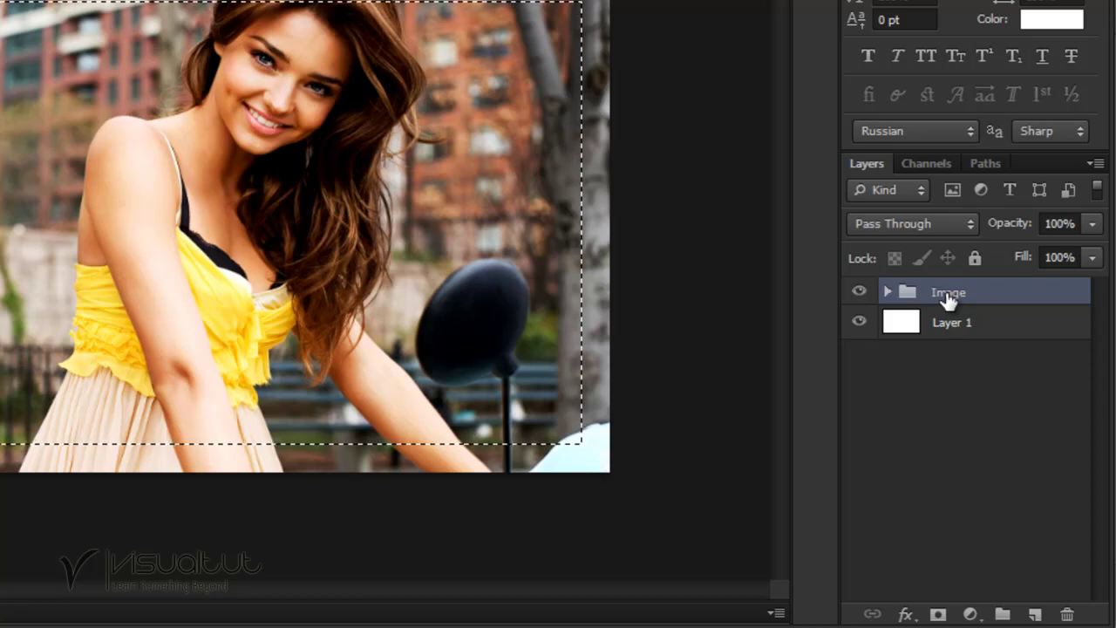
click(940, 615)
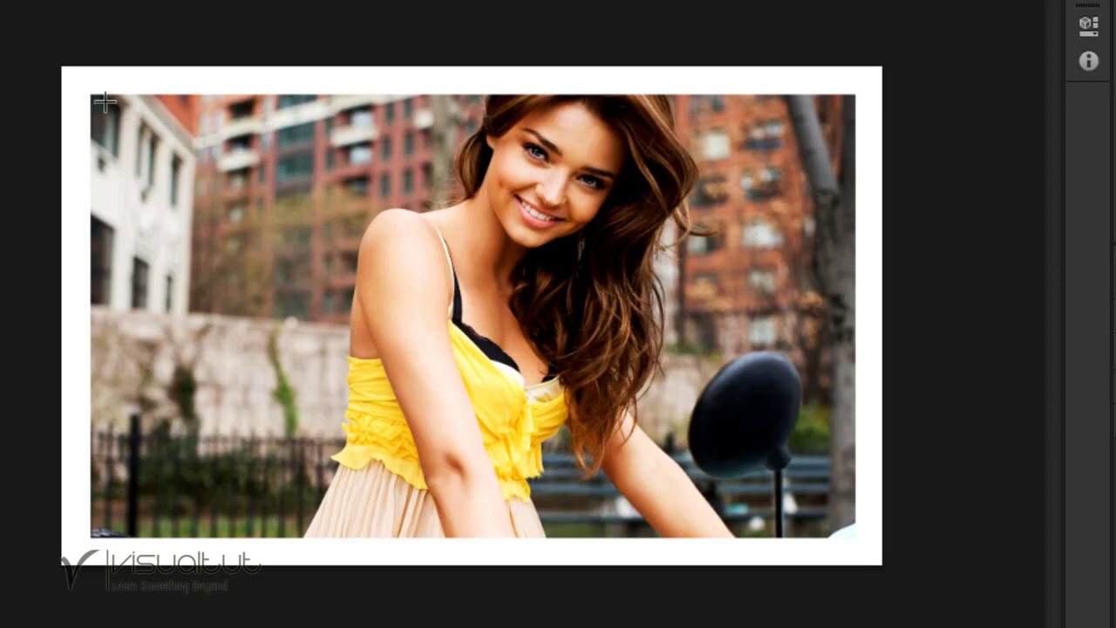
Select the edge band outside a rectangle inside the photo, feathered by 10 px
mouse_move(115, 116)
mouse_down()
mouse_move(652, 458)
mouse_move(839, 521)
mouse_move(830, 517)
mouse_up()
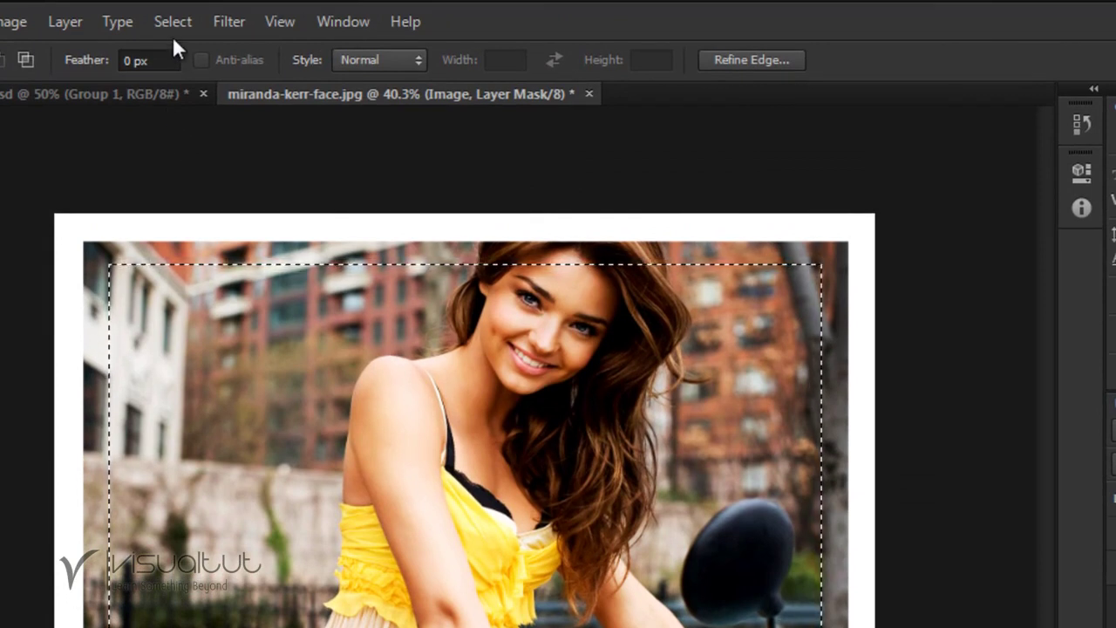
click(173, 22)
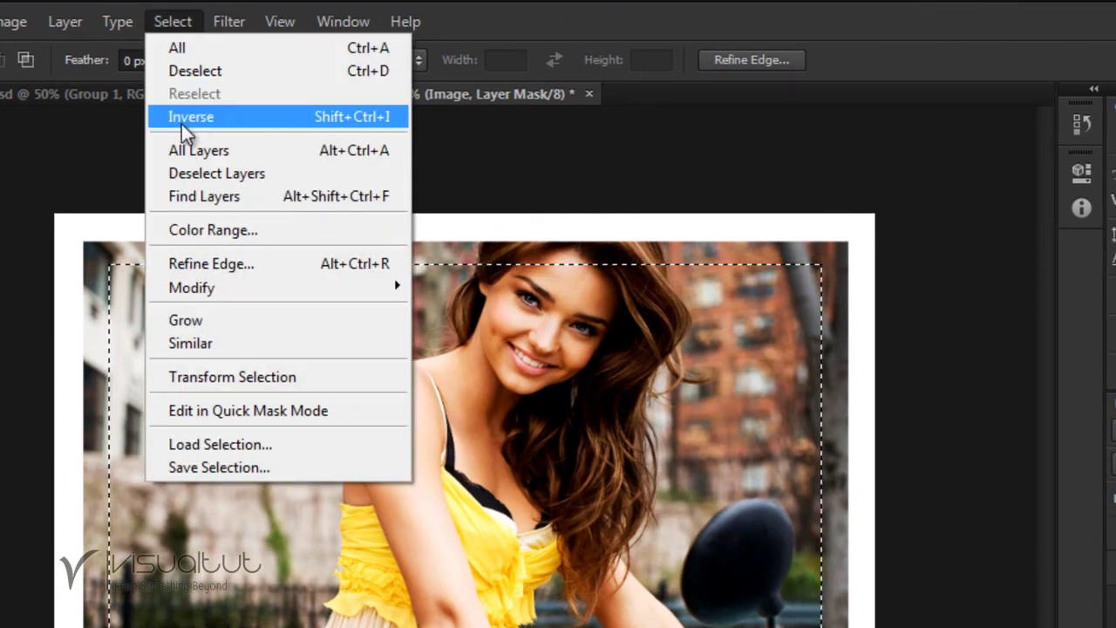
click(178, 122)
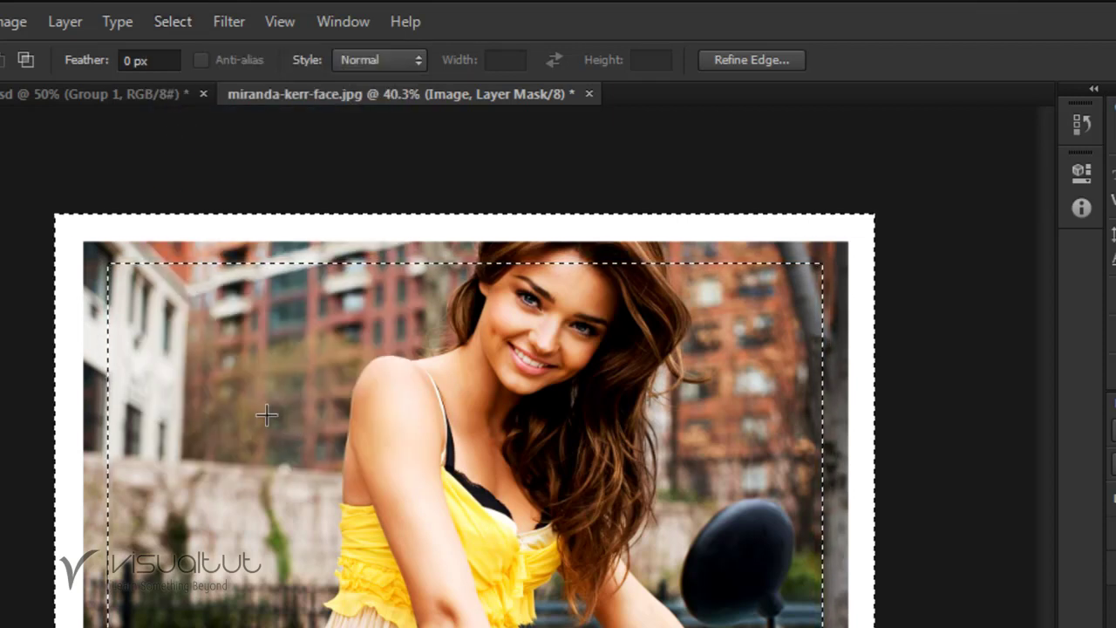
click(154, 25)
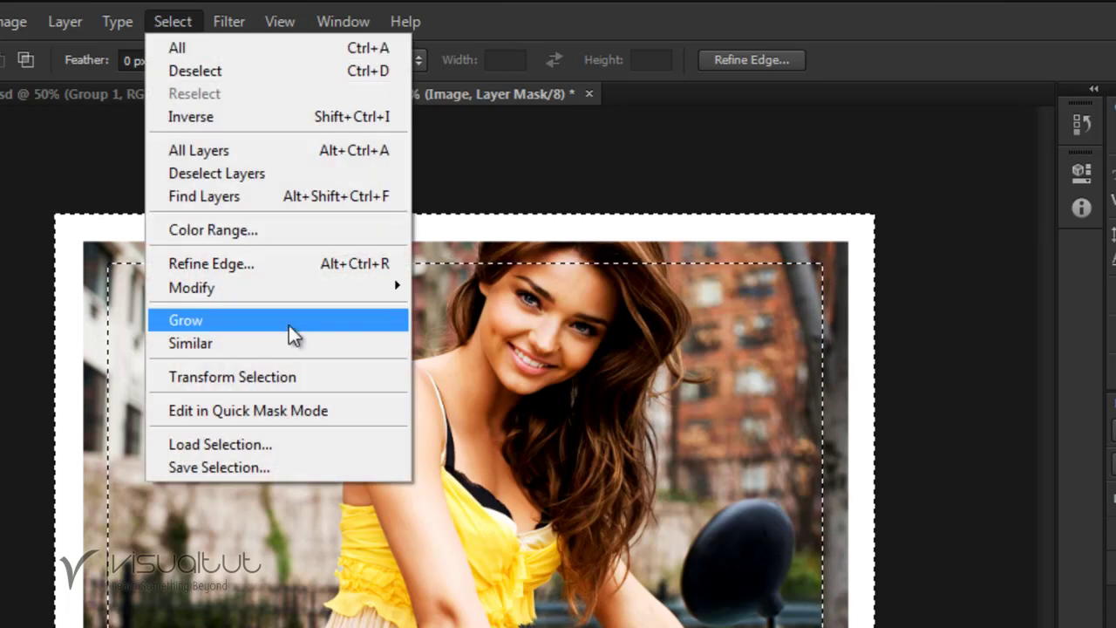
mouse_move(192, 287)
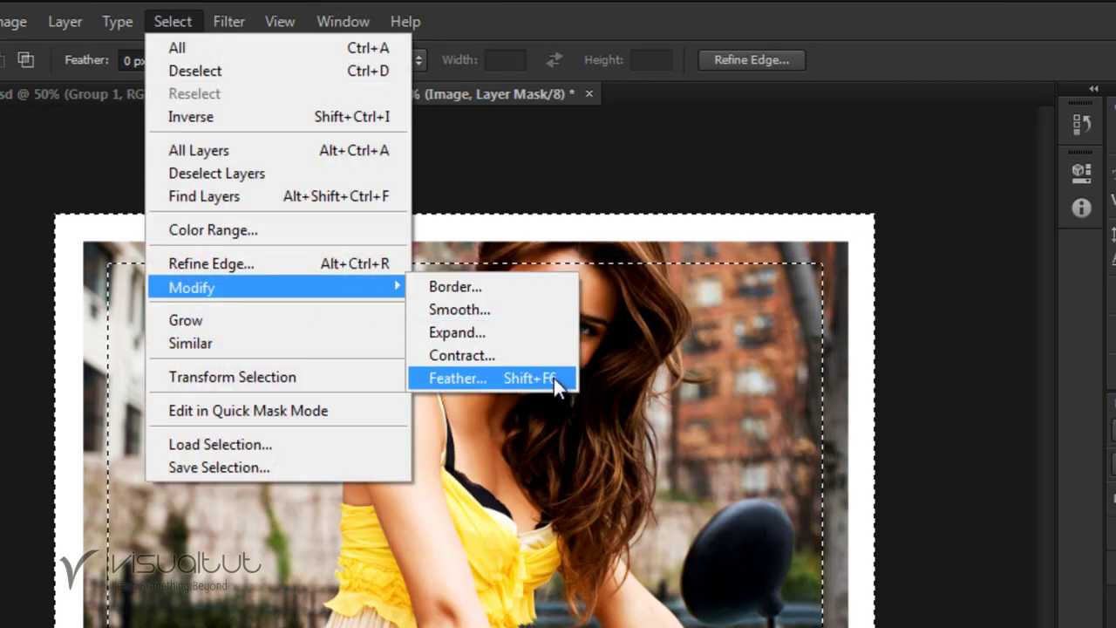
click(553, 380)
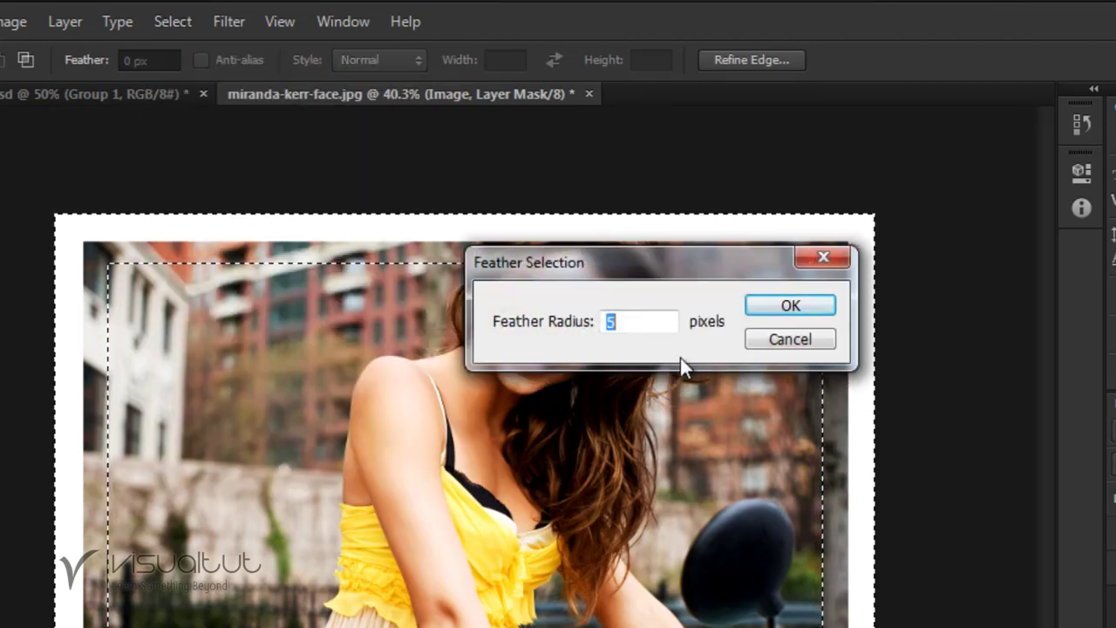
text(10)
key(Return)
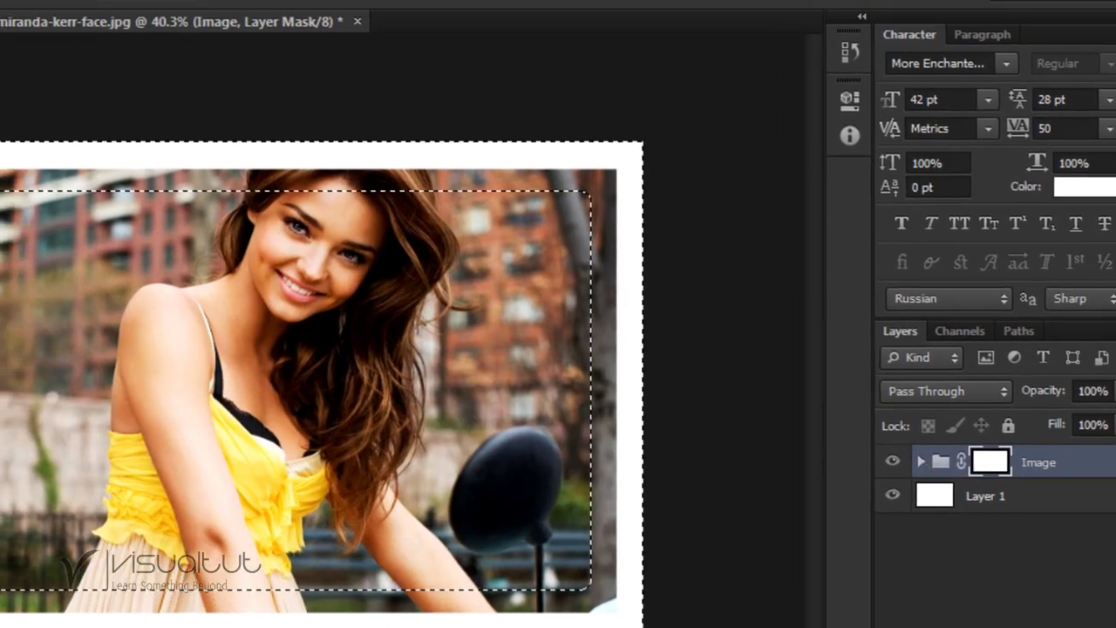
Apply a Ripple filter at Amount 999 and Medium size to the mask edges
click(87, 21)
mouse_move(108, 288)
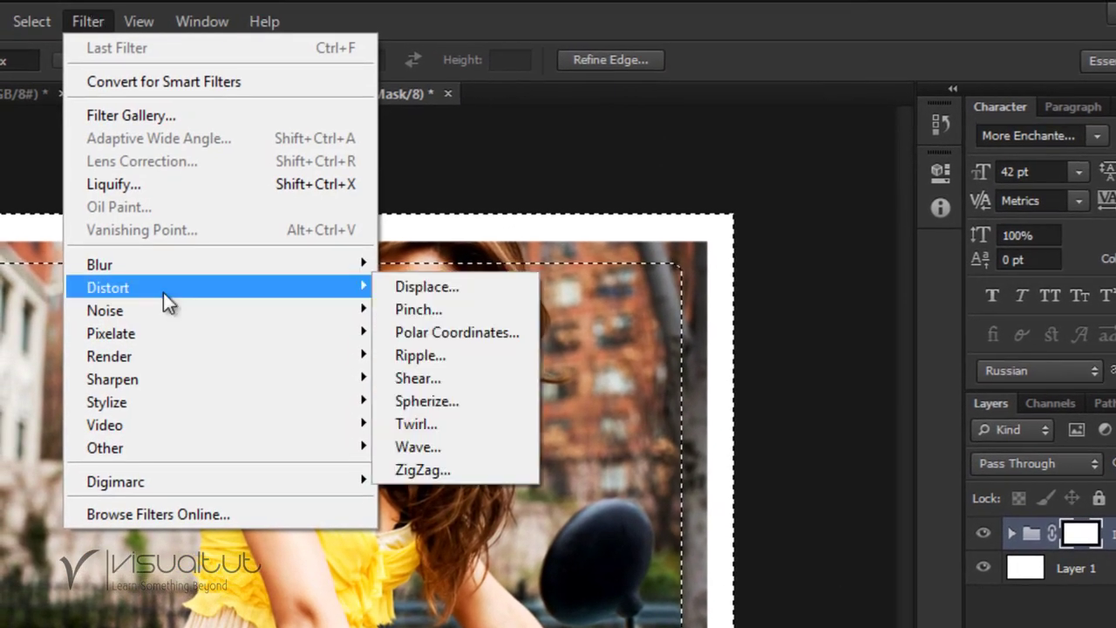
click(433, 355)
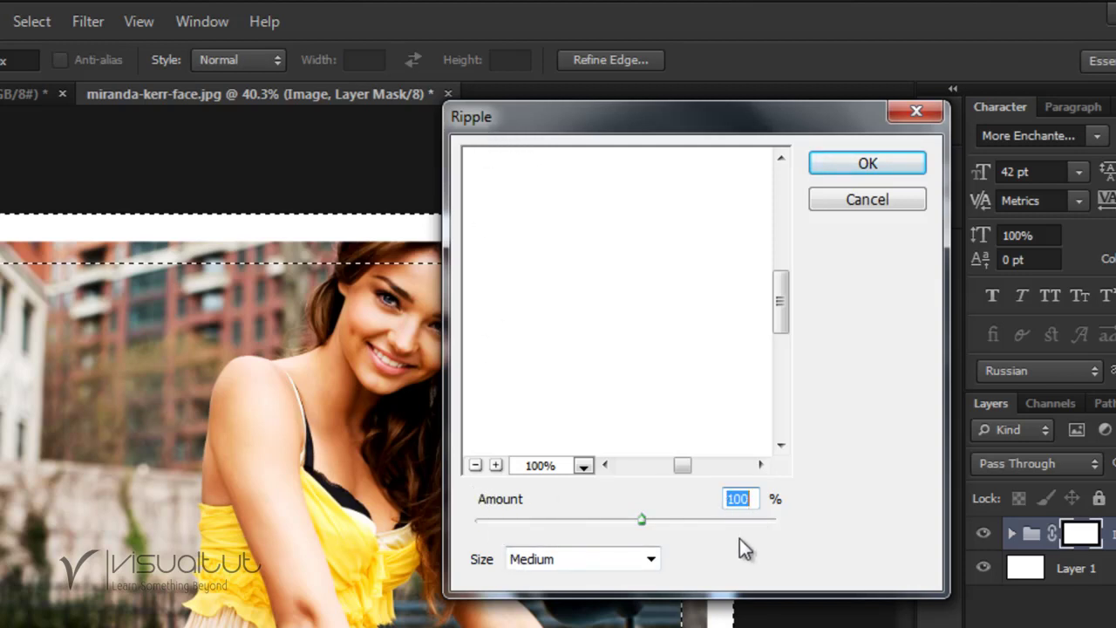
text(99)
text(9)
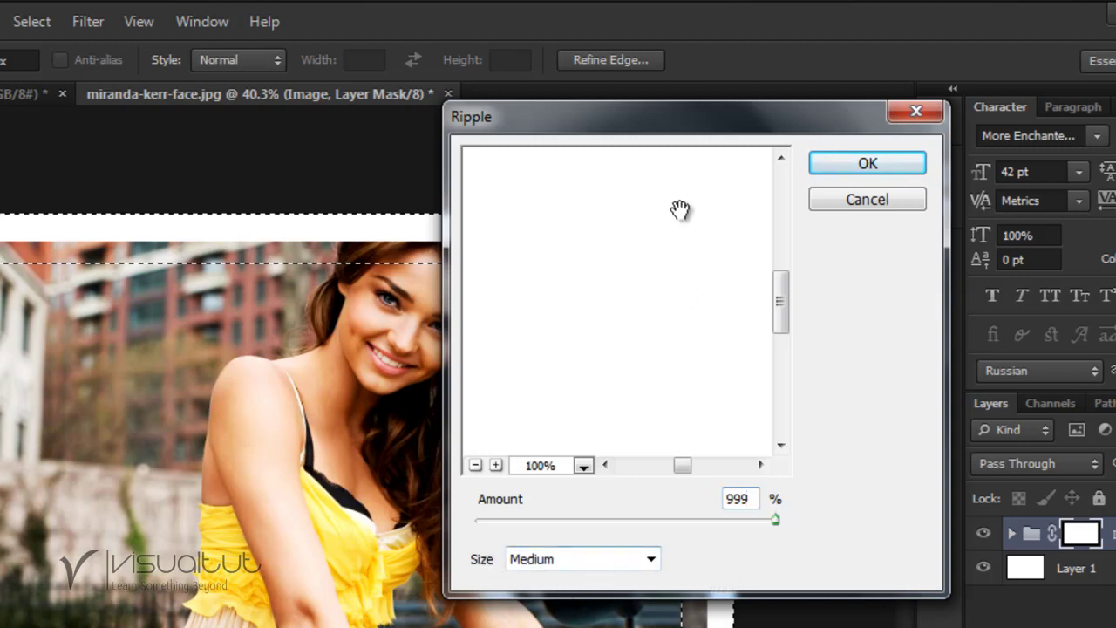
mouse_move(680, 212)
mouse_down()
mouse_move(641, 254)
mouse_move(686, 316)
mouse_up()
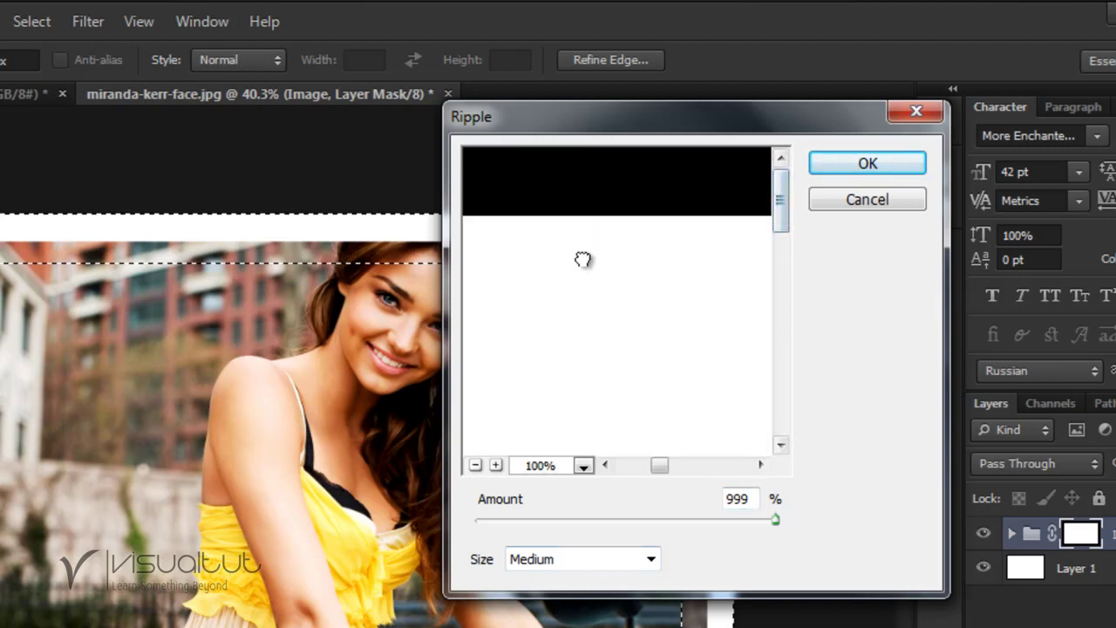
drag(584, 256, 725, 257)
drag(540, 272, 665, 284)
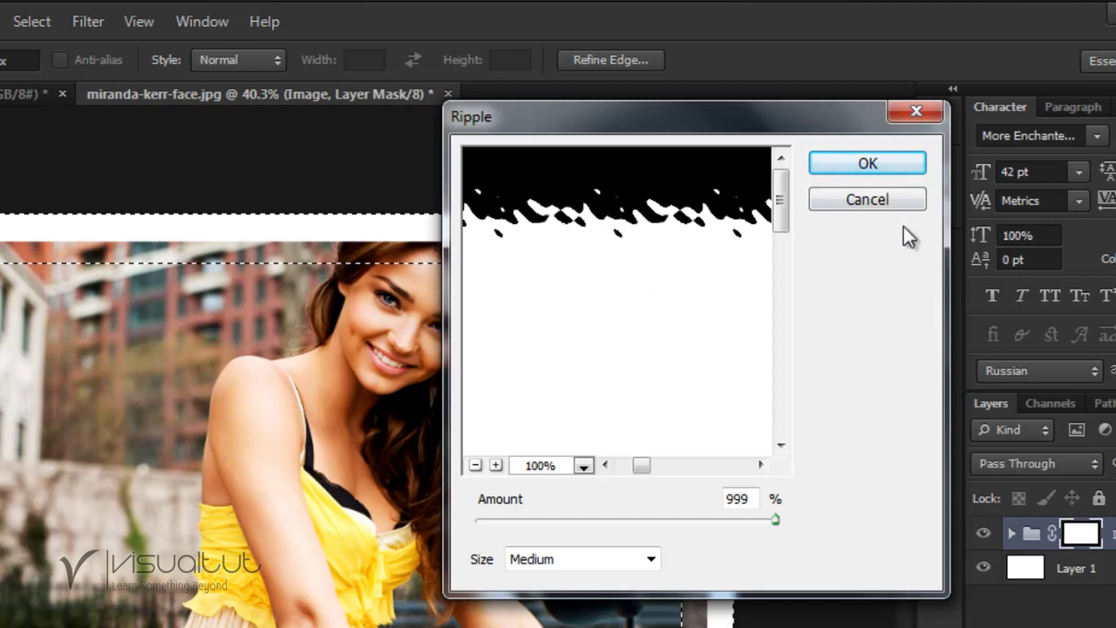
click(852, 162)
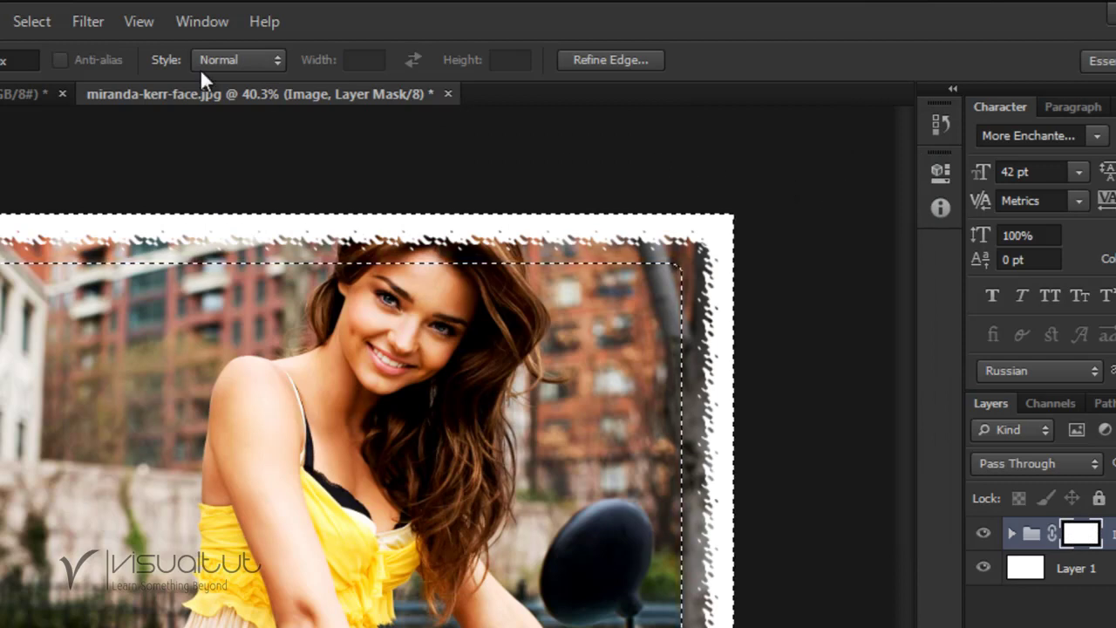
Deselect, then convert the Image group into a smart object
click(48, 26)
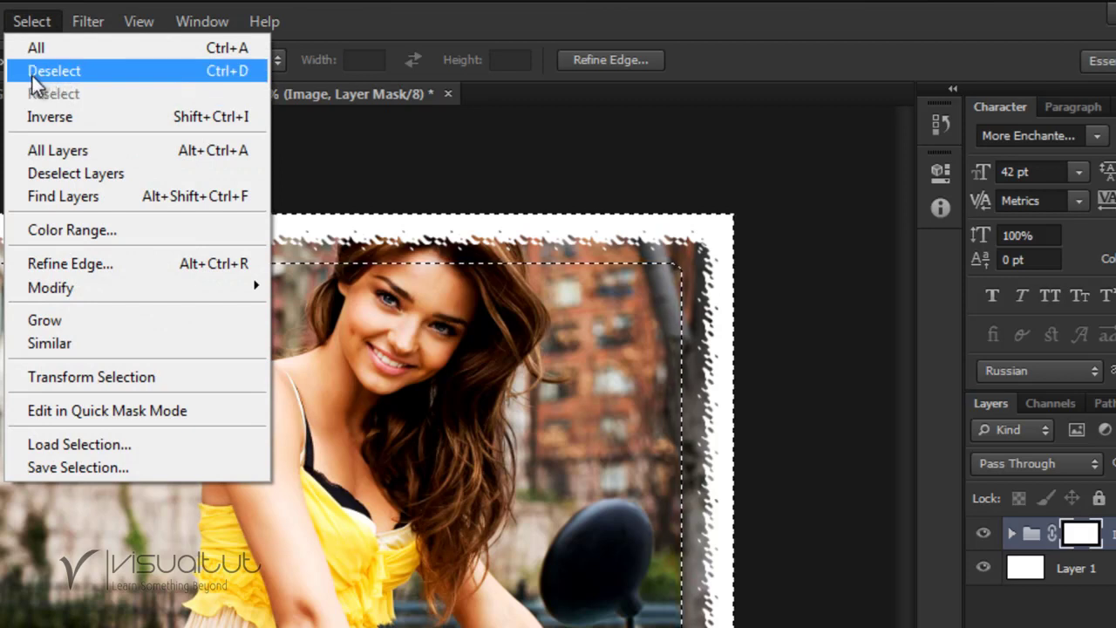
click(35, 73)
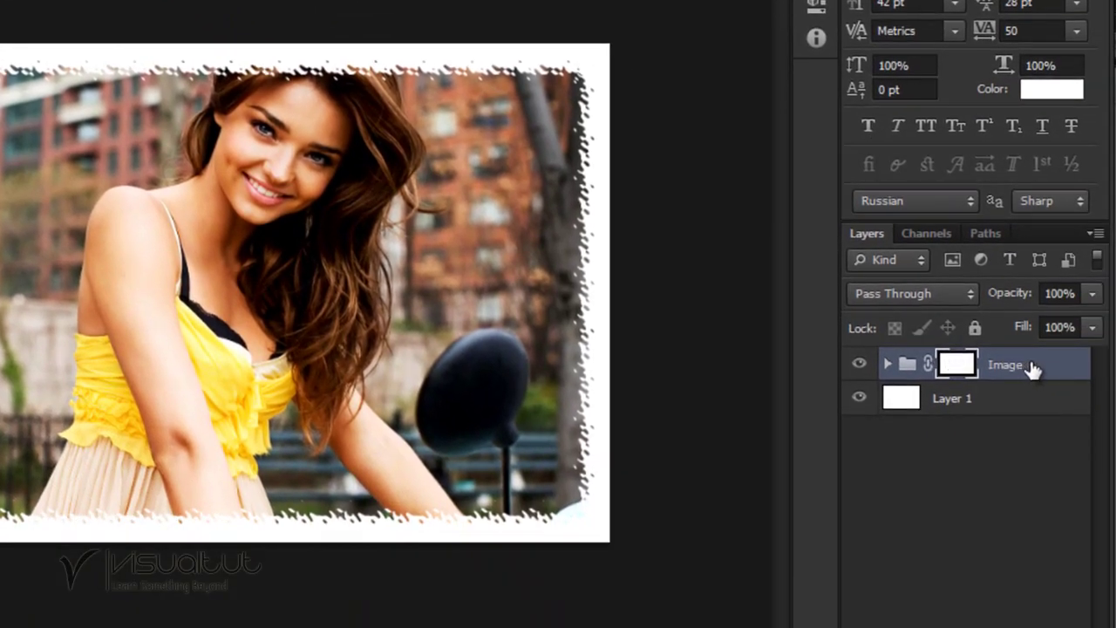
right_click(1031, 368)
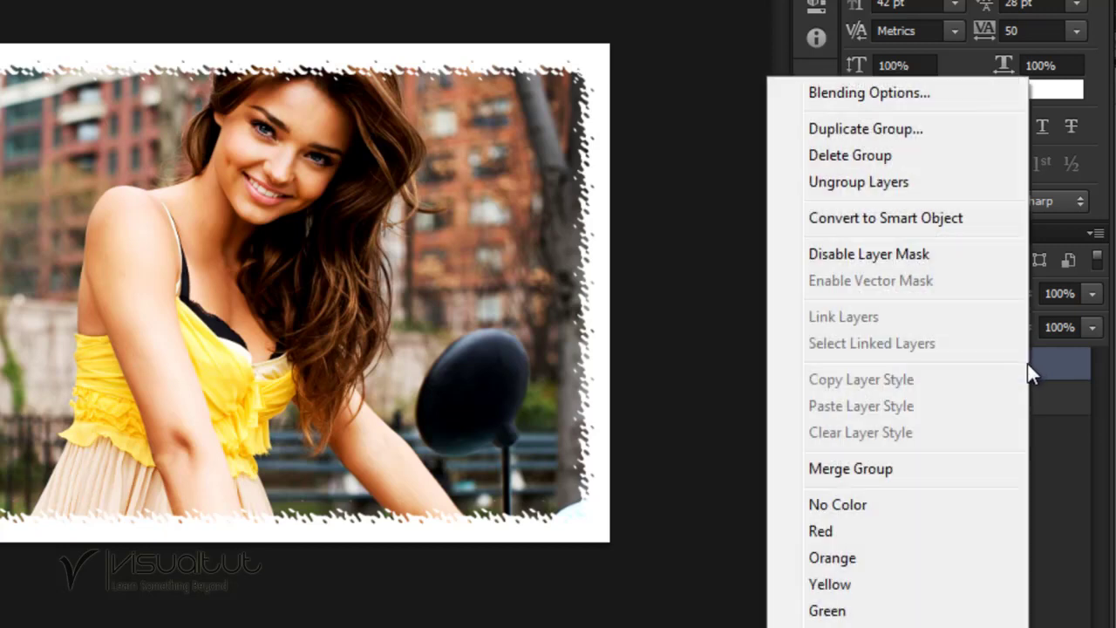
click(924, 219)
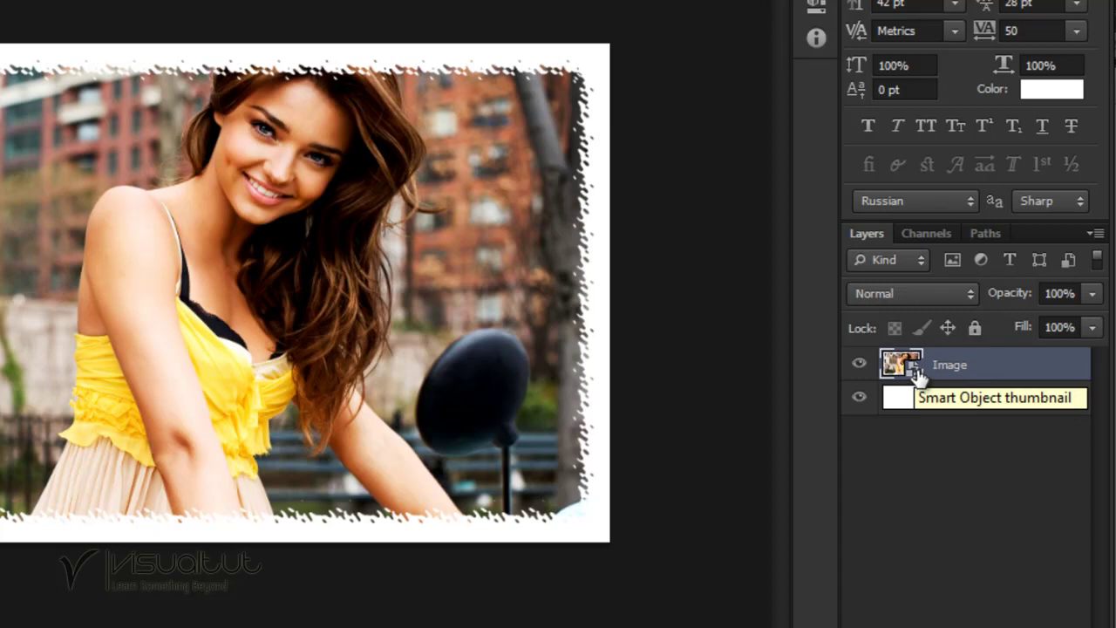
Give the Image layer a drop shadow with 38% opacity, 6 px distance and 16 px size
double_click(1018, 371)
drag(510, 67, 560, 0)
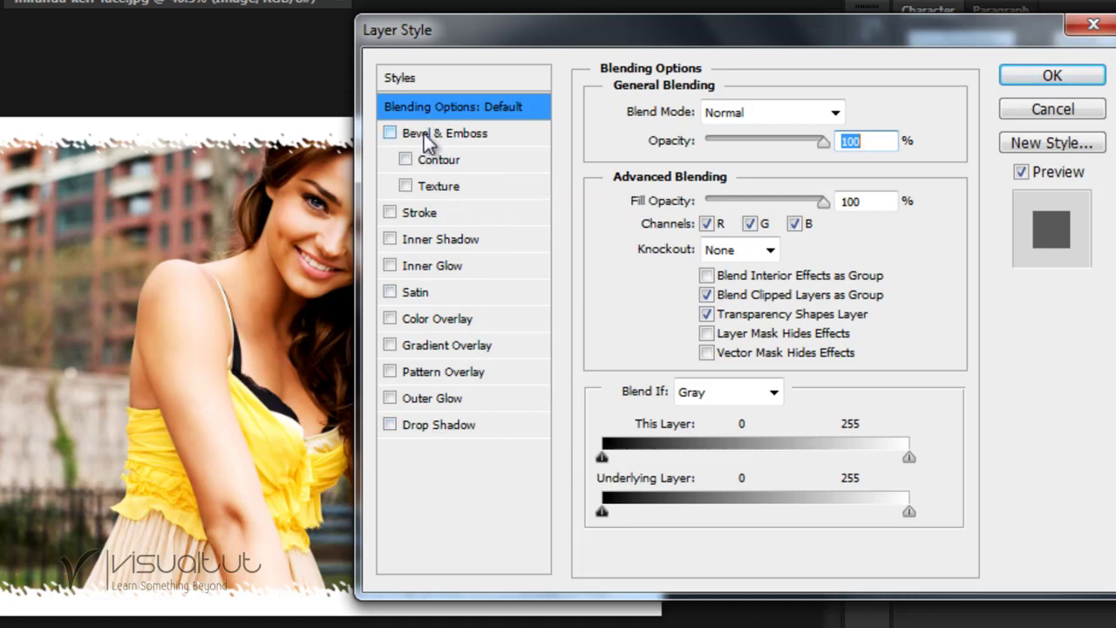
click(440, 425)
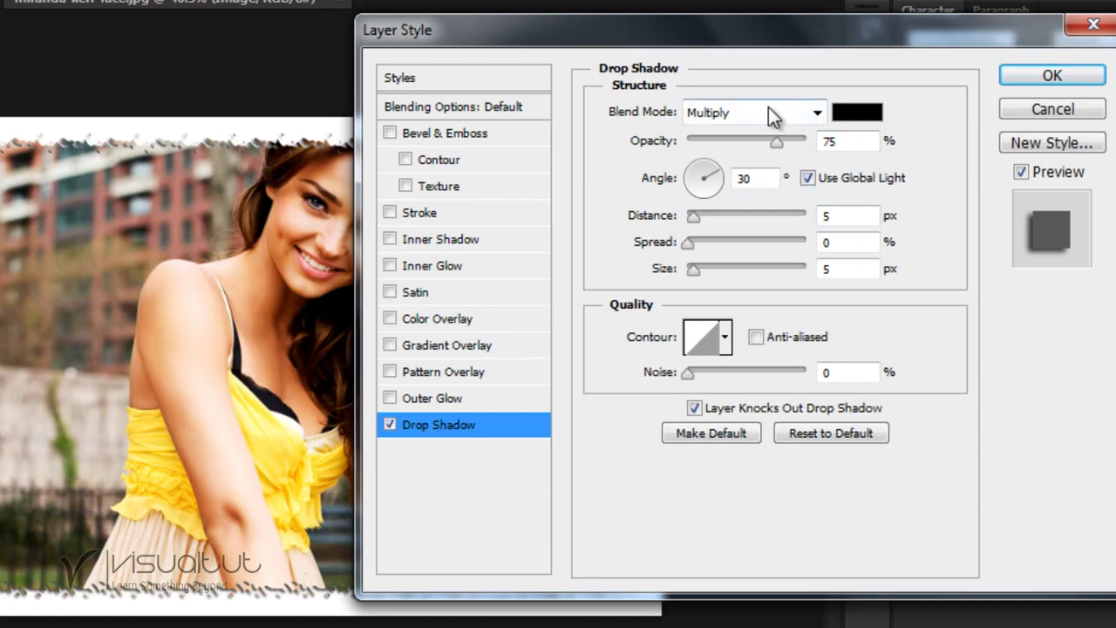
double_click(851, 142)
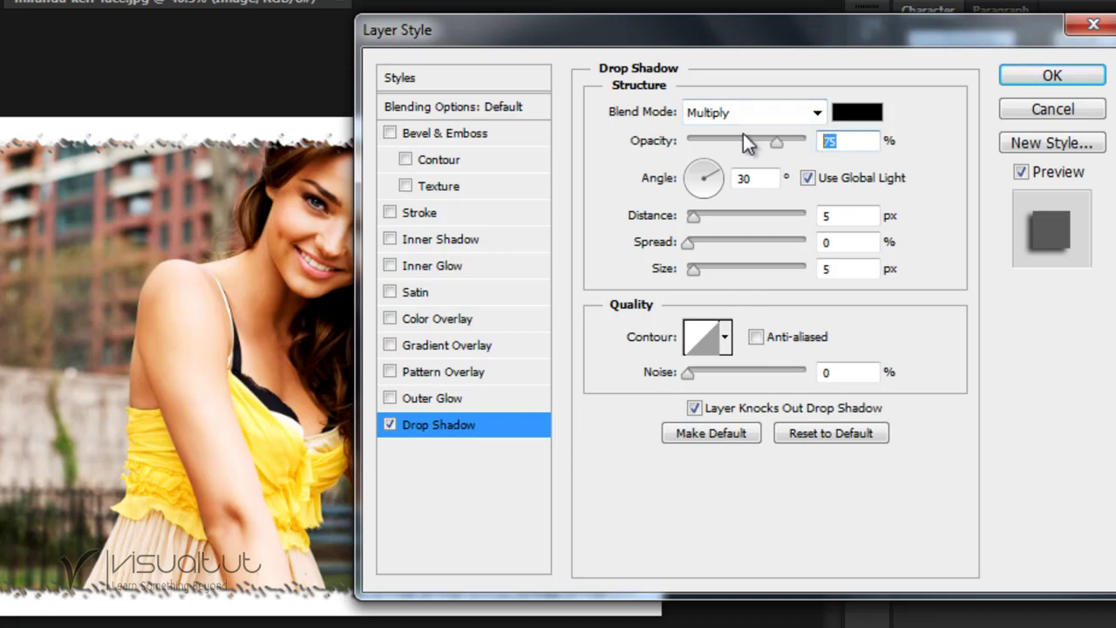
text(38)
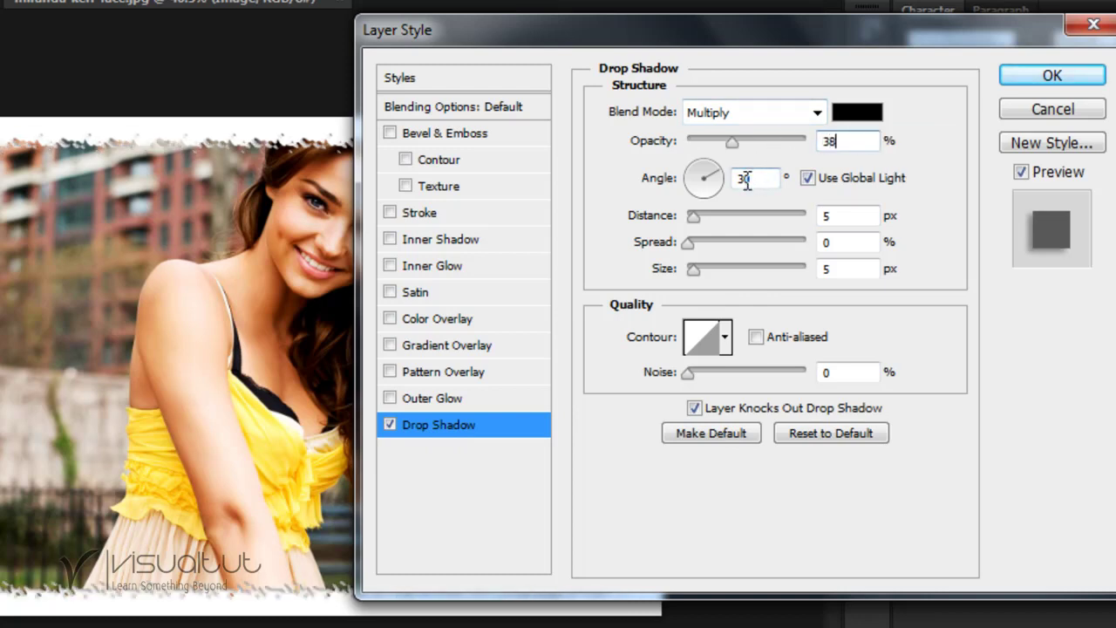
click(746, 179)
click(844, 215)
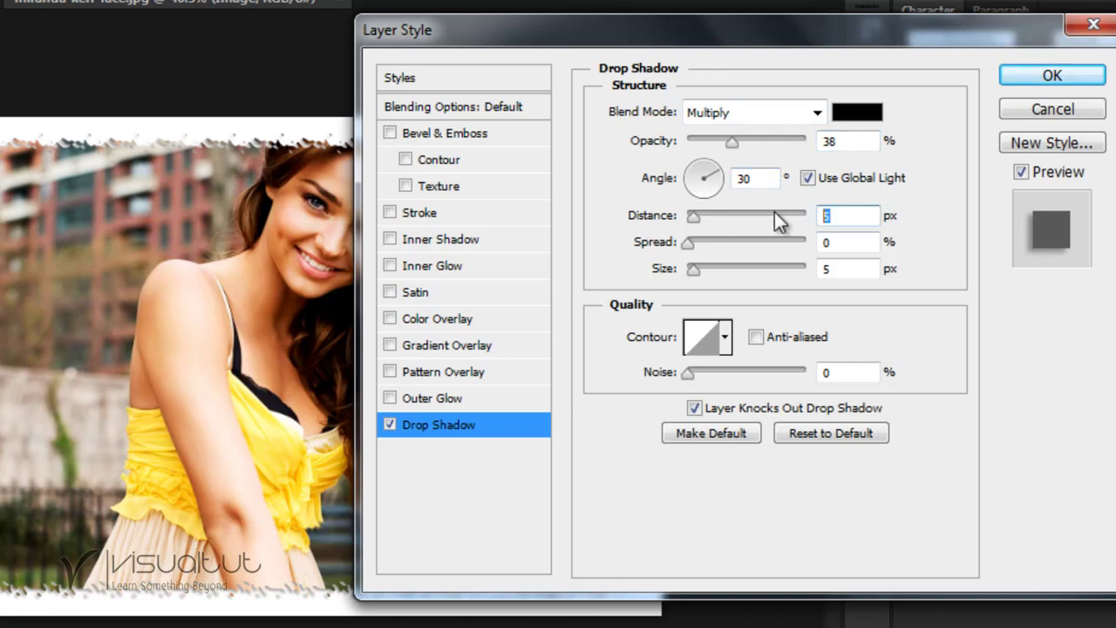
text(6)
click(840, 266)
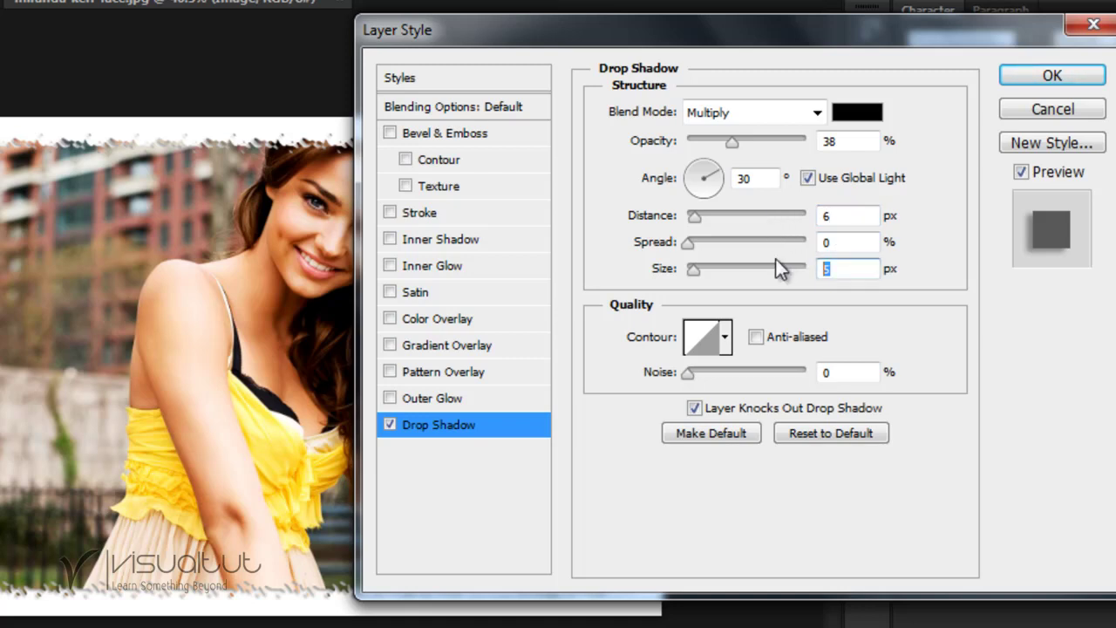
text(16)
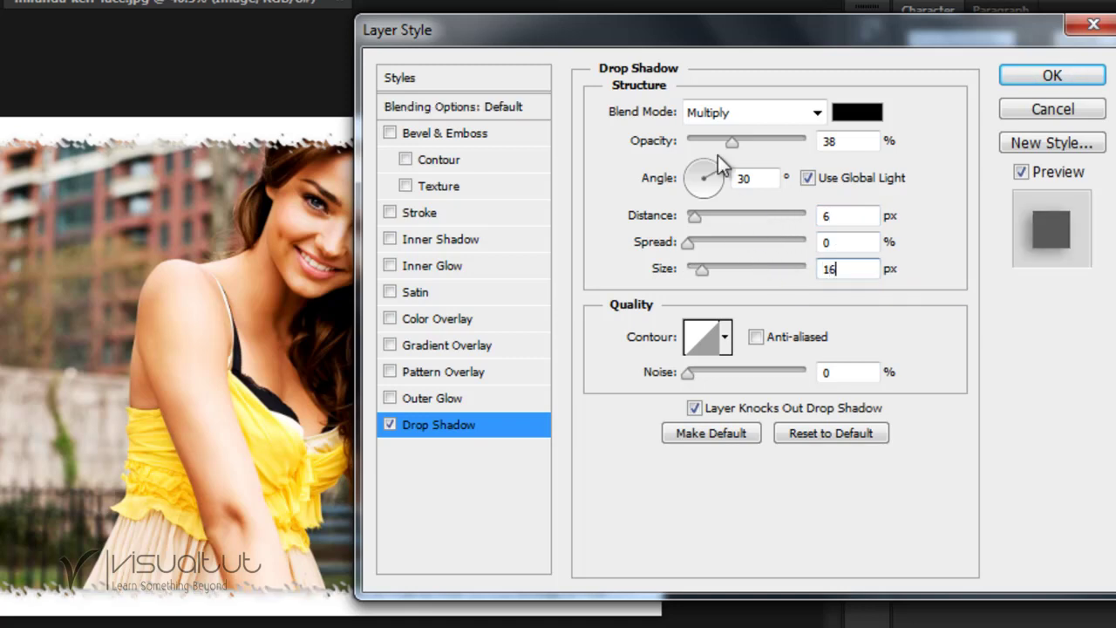
drag(703, 30, 702, 0)
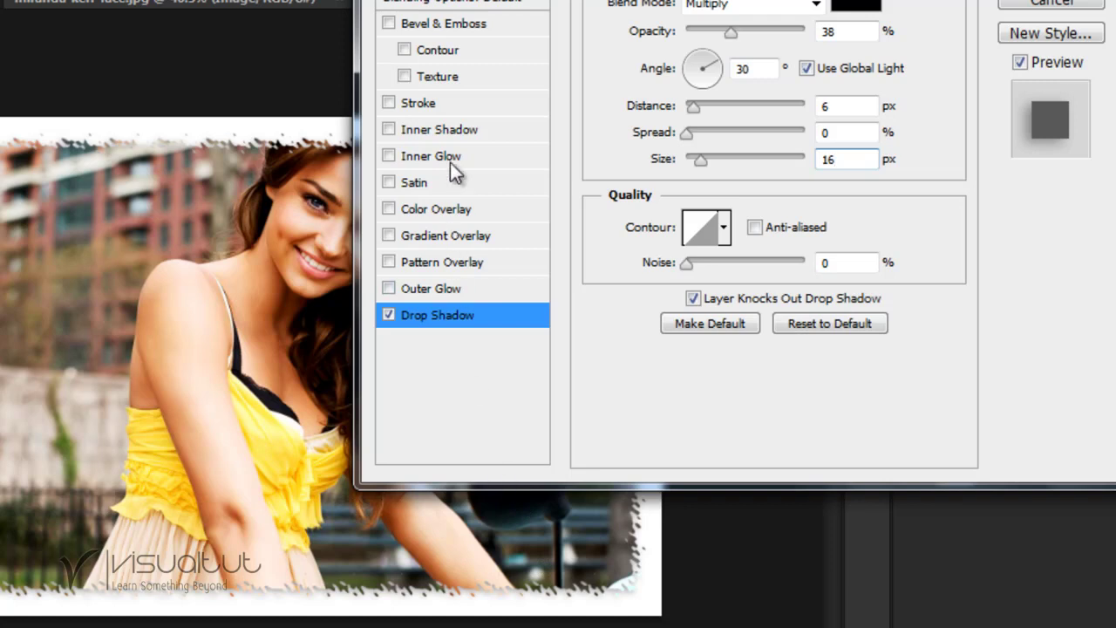
Add an Inner Shadow coloured 00671b using the Color Burn blend mode
click(427, 131)
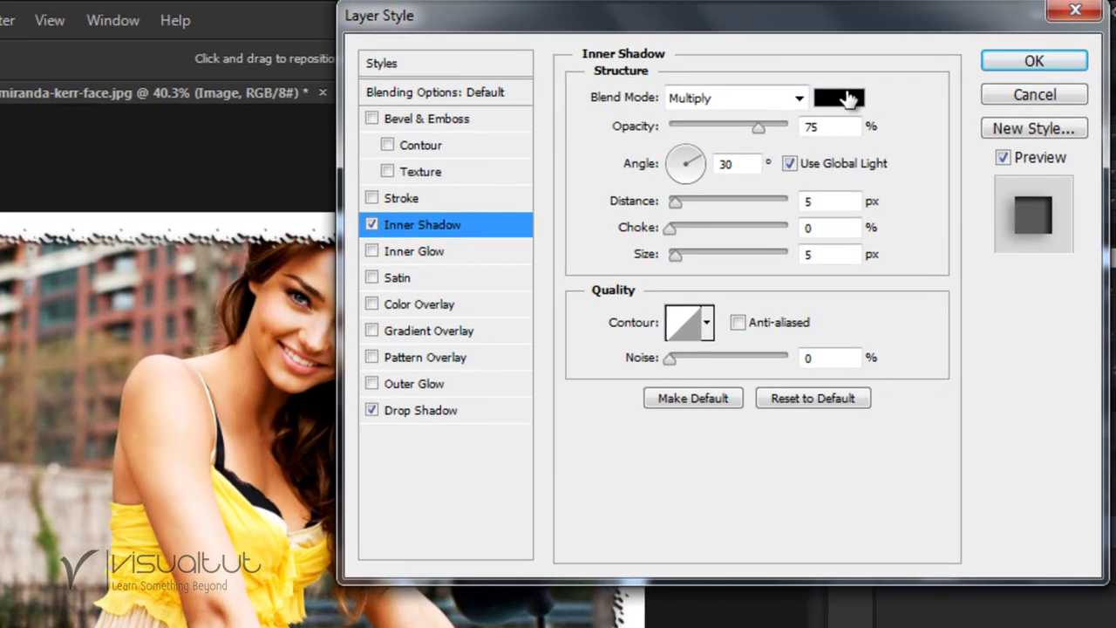
click(842, 98)
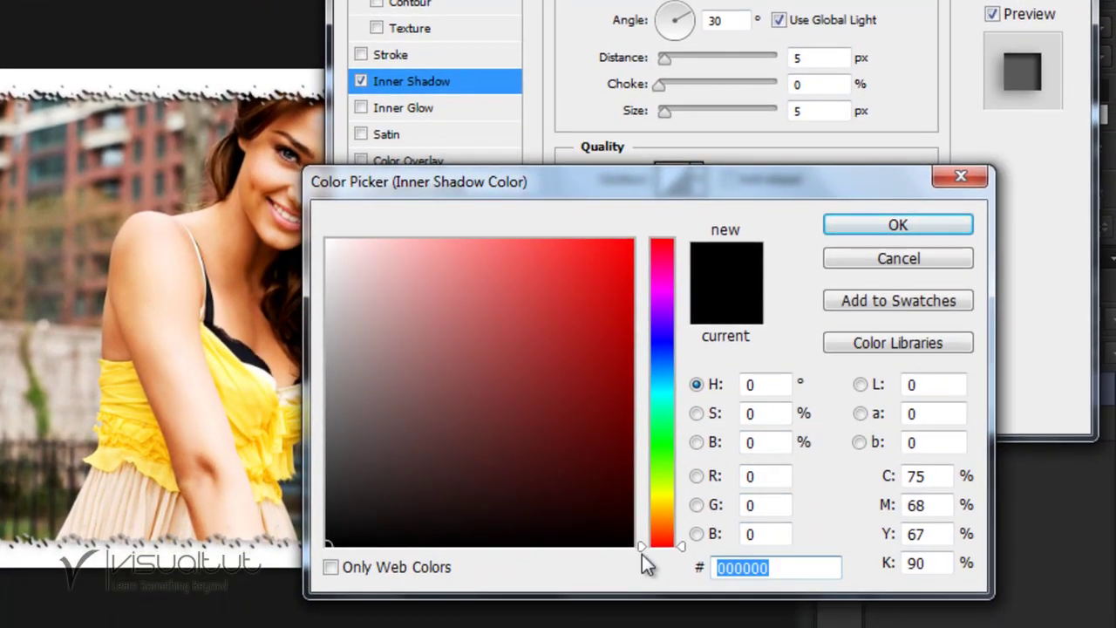
text(006)
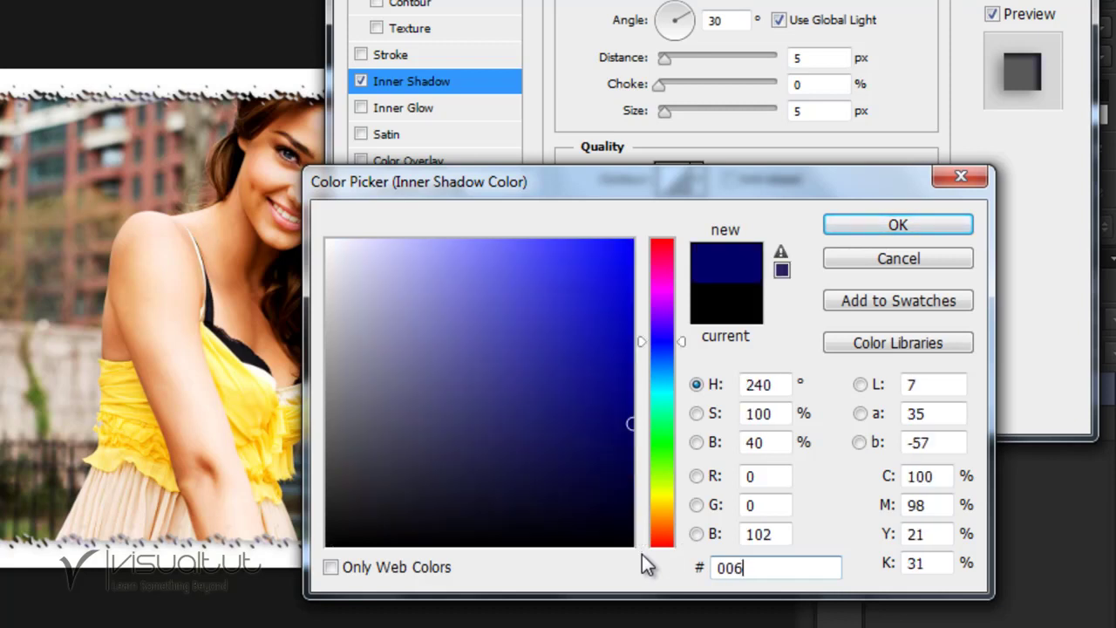
text(71b)
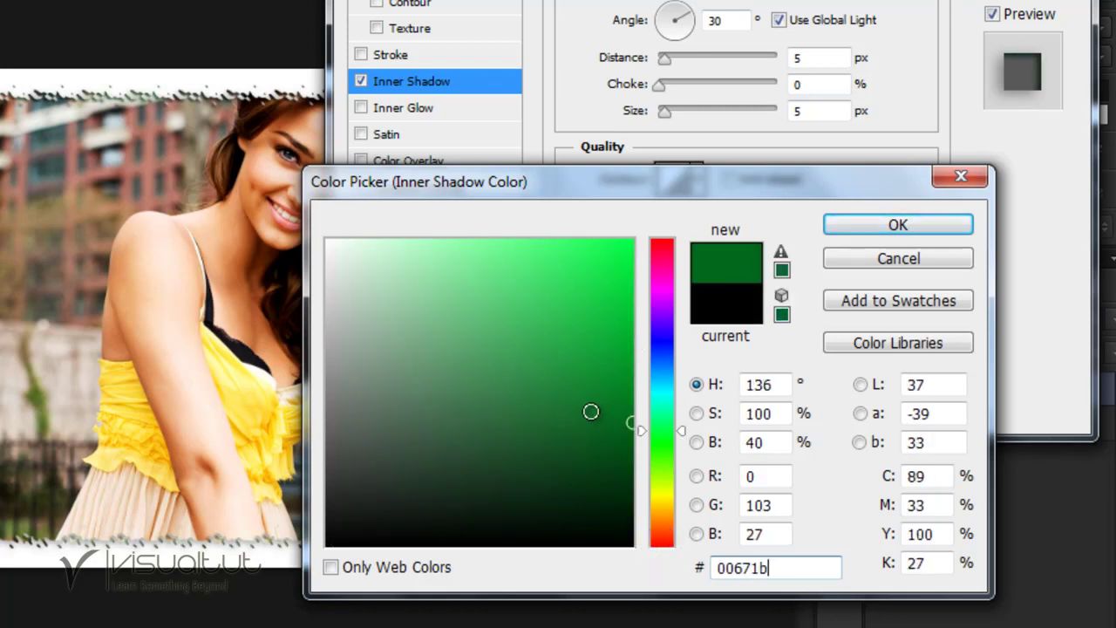
click(886, 226)
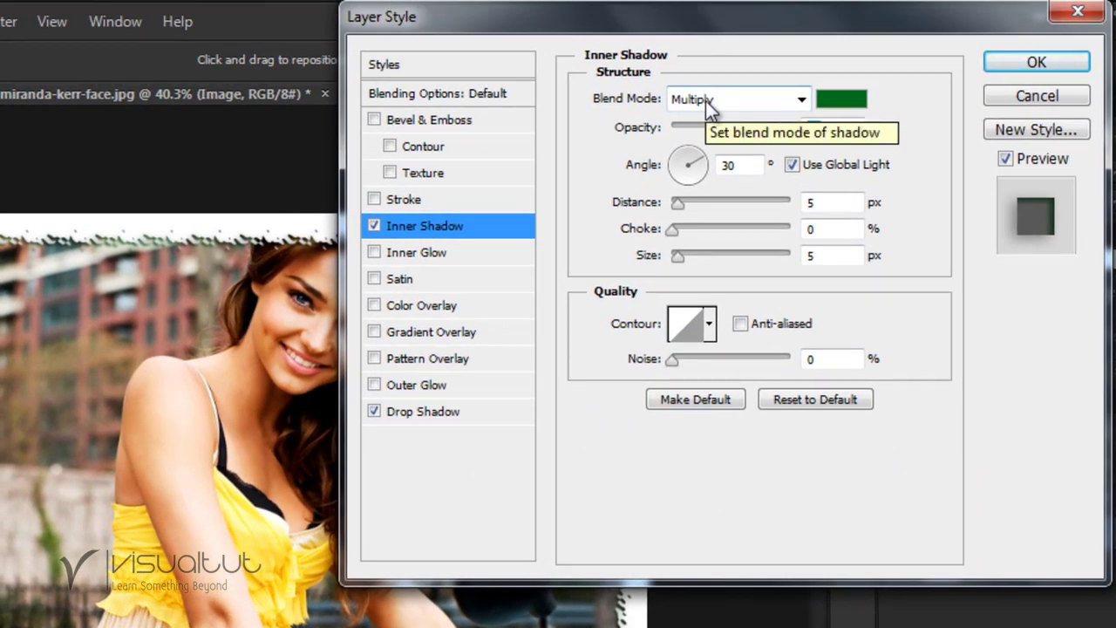
click(723, 99)
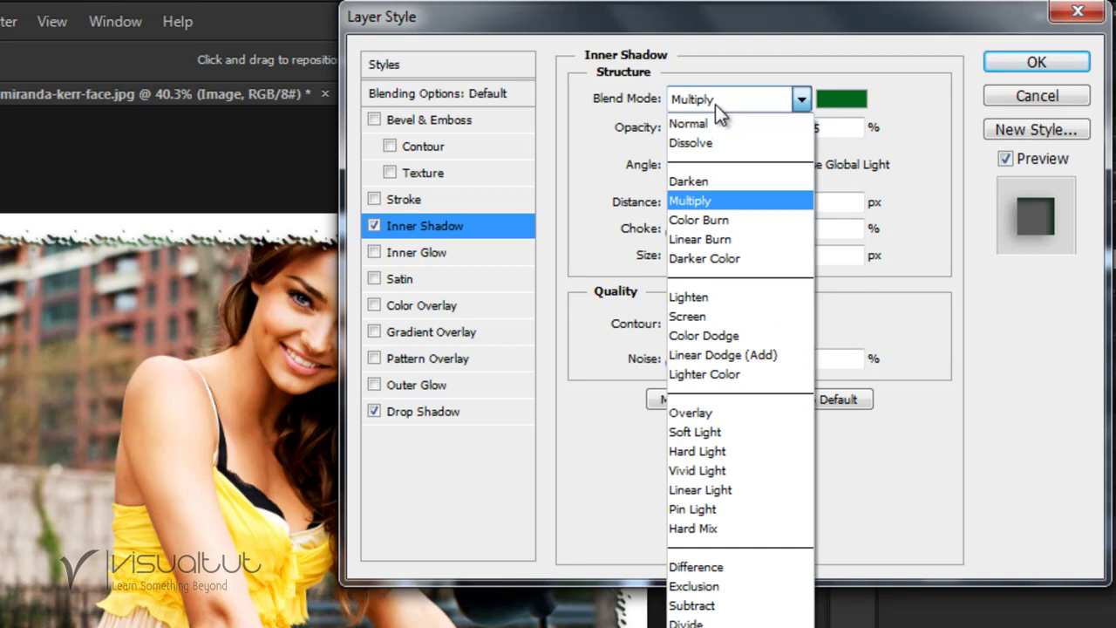
click(727, 220)
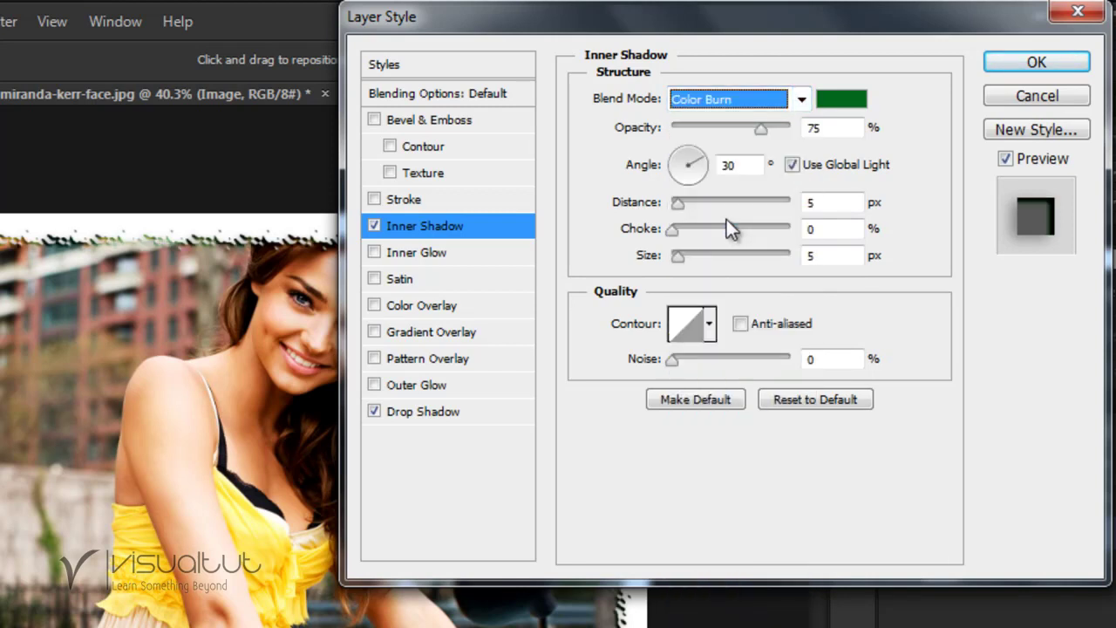
Set the inner shadow to 60% opacity, 16 px distance and 38 px size
double_click(829, 128)
text(60)
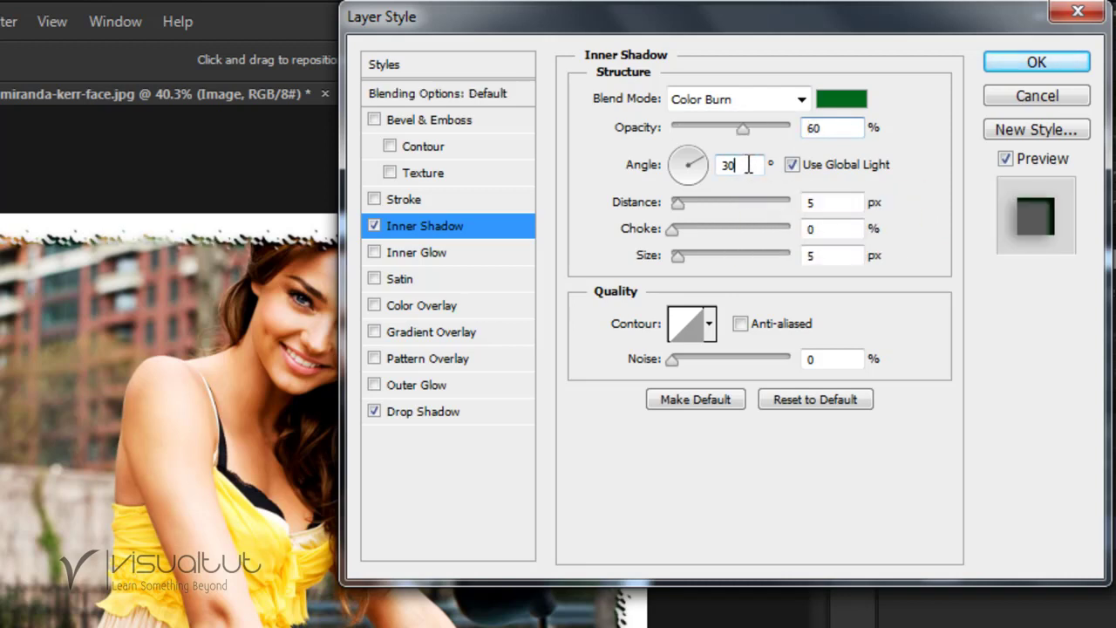
double_click(741, 165)
double_click(835, 202)
text(16)
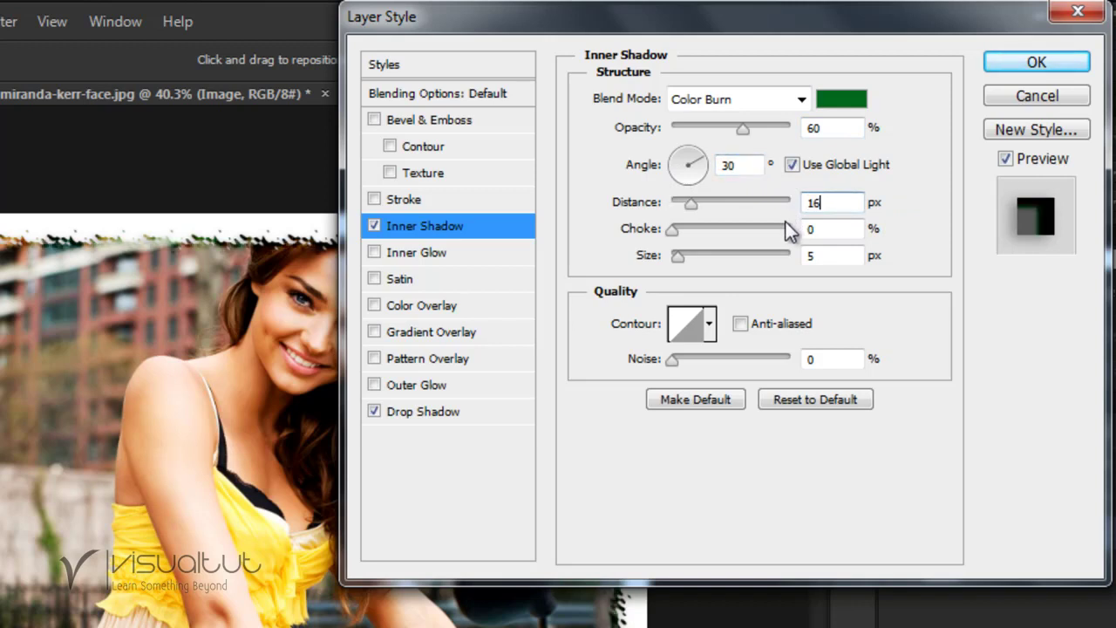
double_click(835, 257)
text(38)
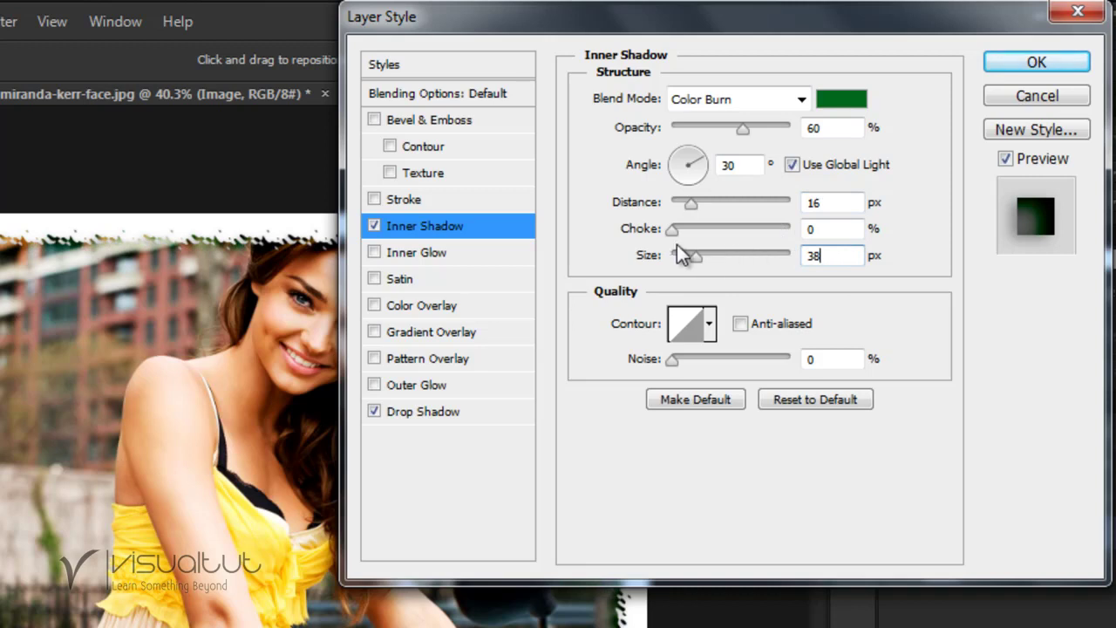
click(372, 225)
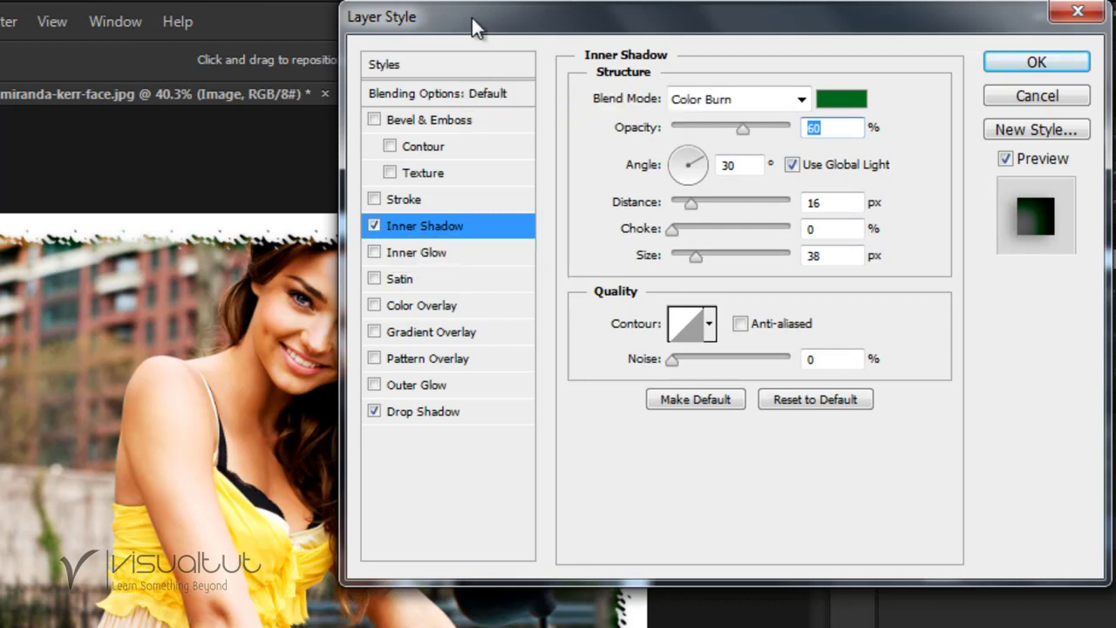
drag(471, 18, 495, 60)
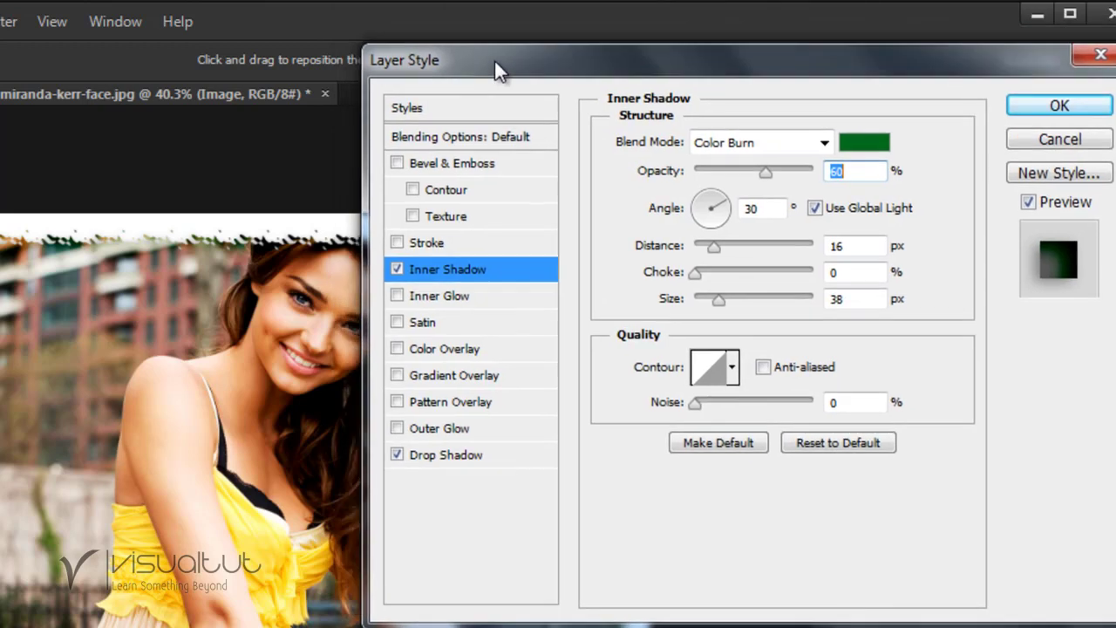
Add an Inner Glow coloured 0090ff using the Saturation blend mode
click(449, 295)
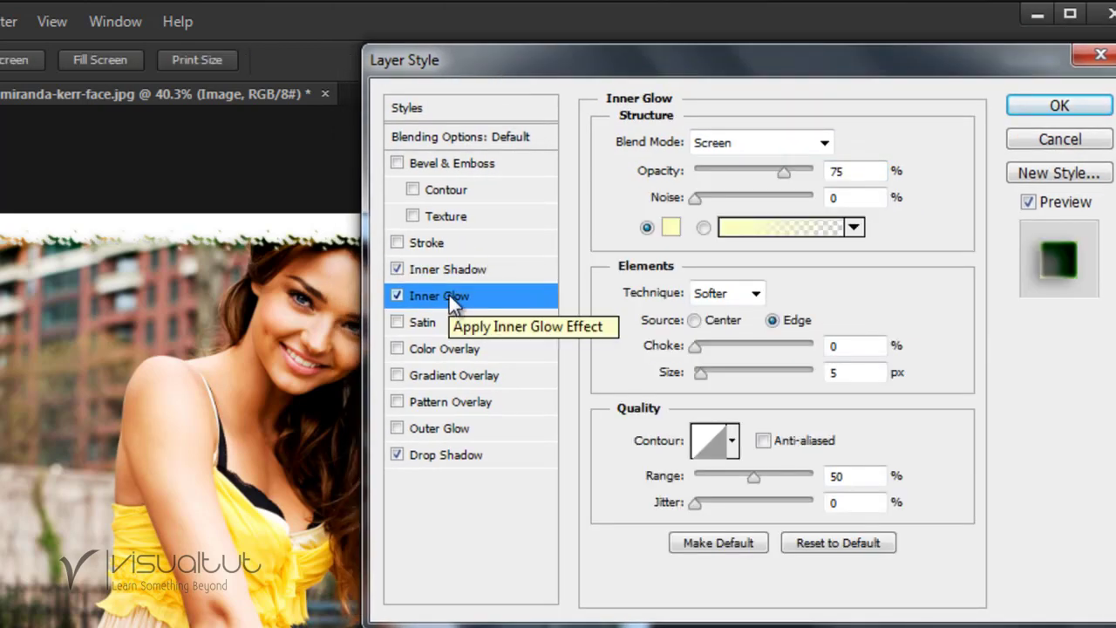
click(670, 229)
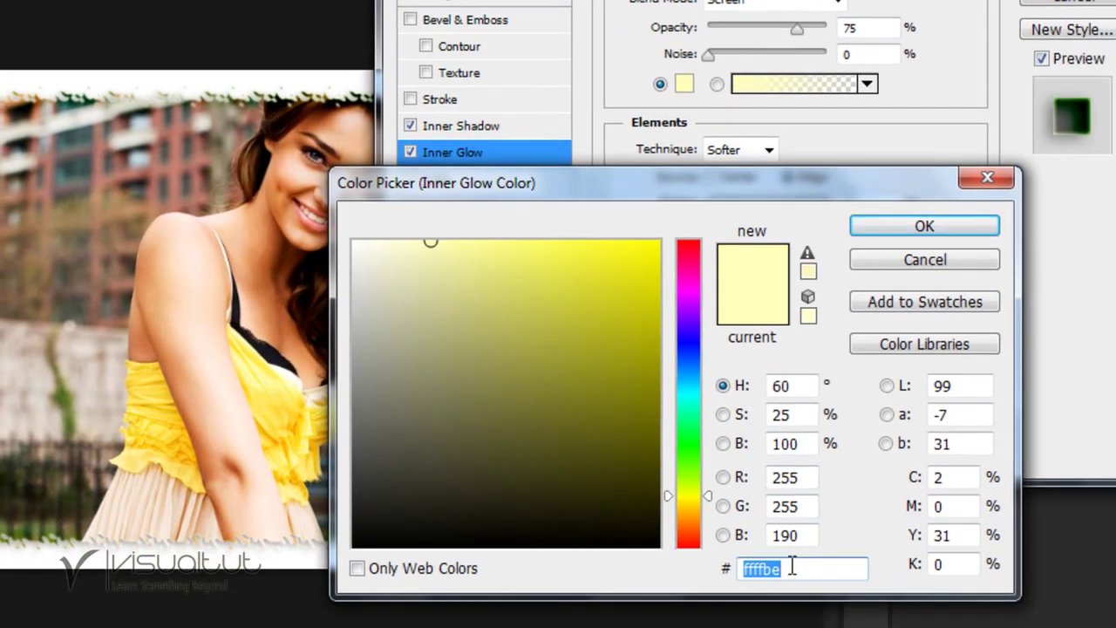
text(009)
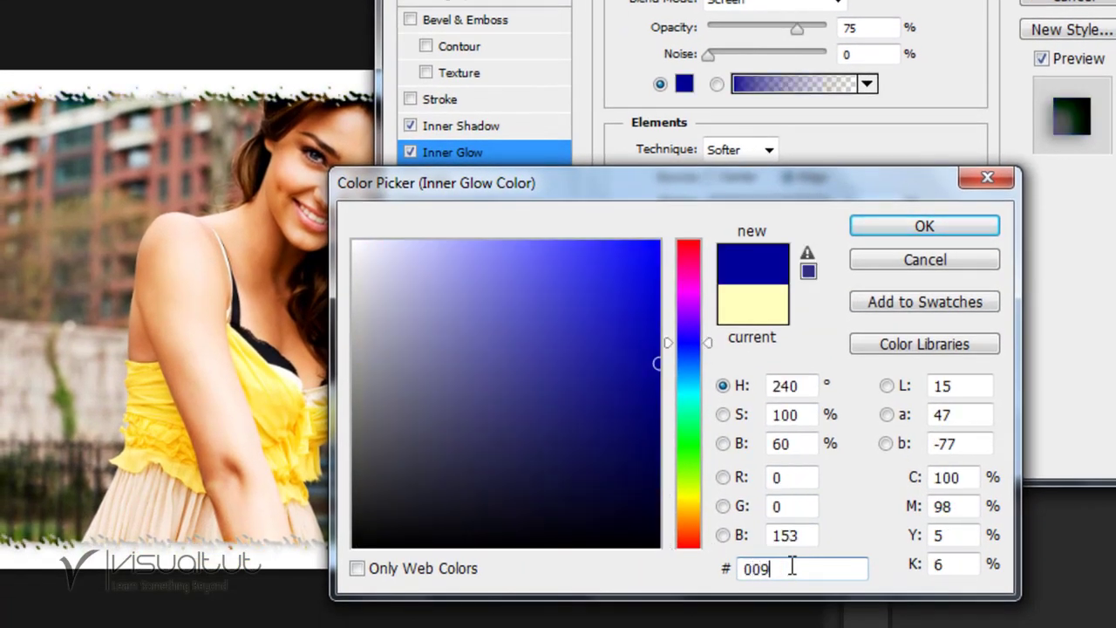
text(0ff)
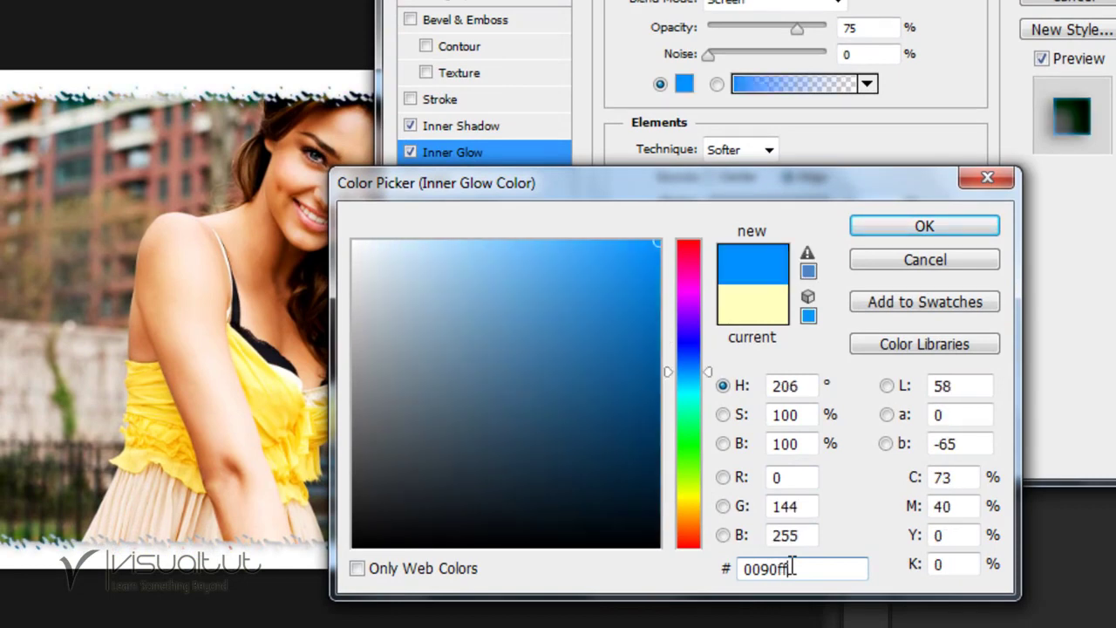
click(883, 231)
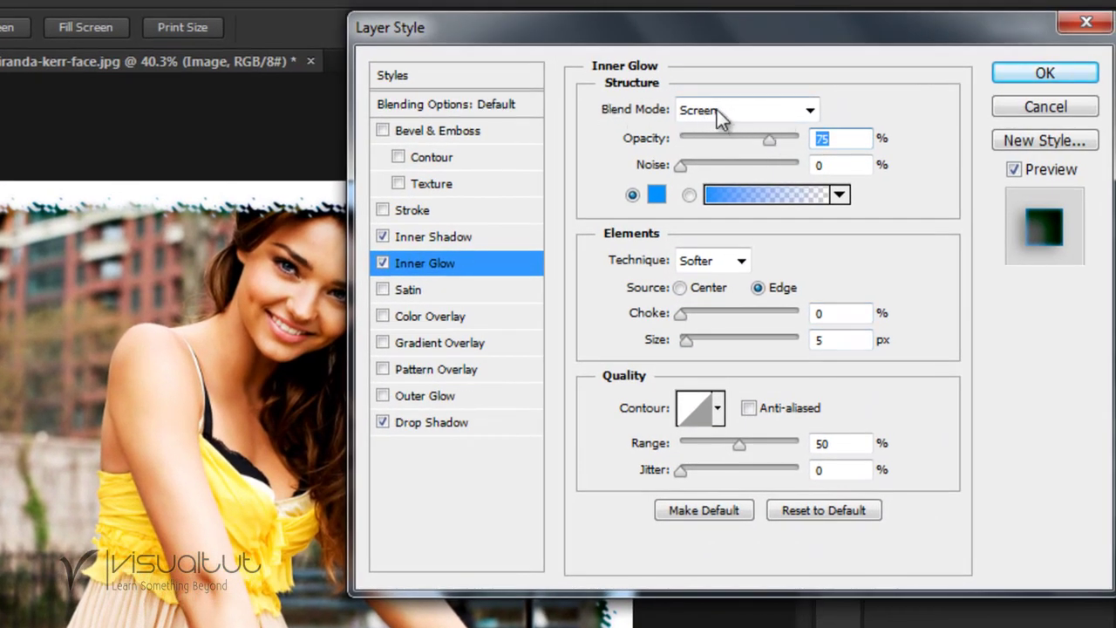
click(713, 110)
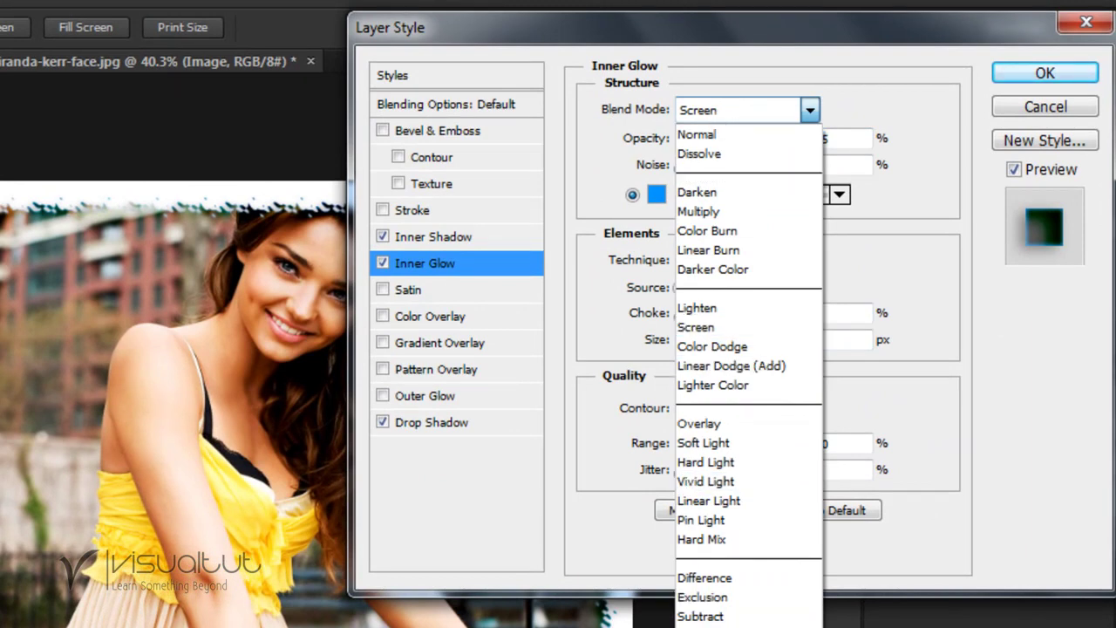
click(702, 627)
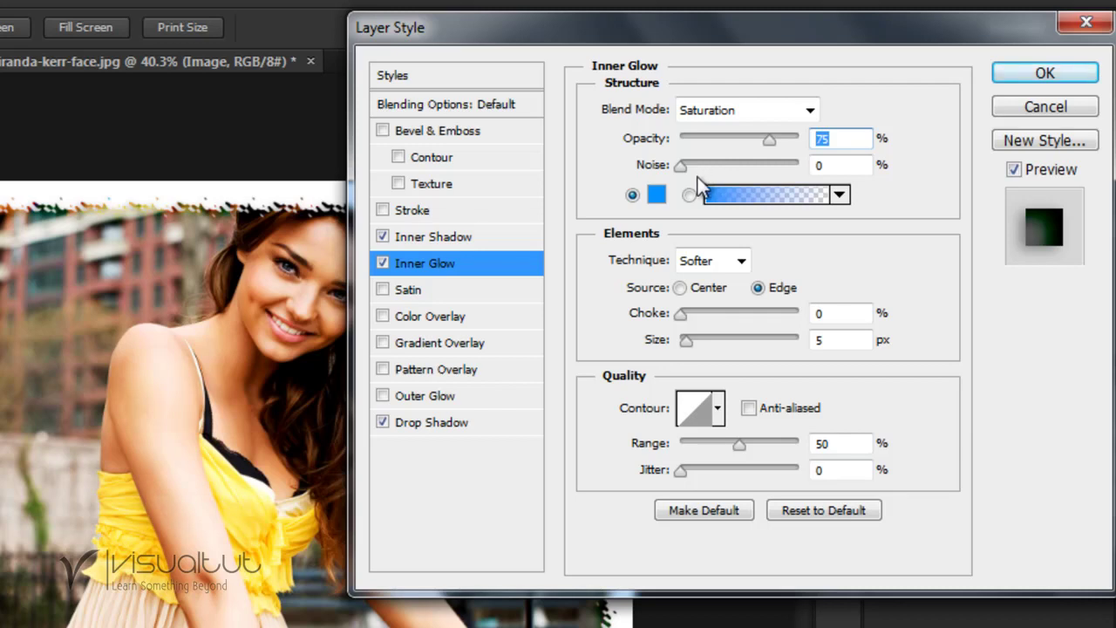
Set the inner glow to 30% opacity, 2% choke and 232 px size
text(30)
double_click(839, 317)
text(2)
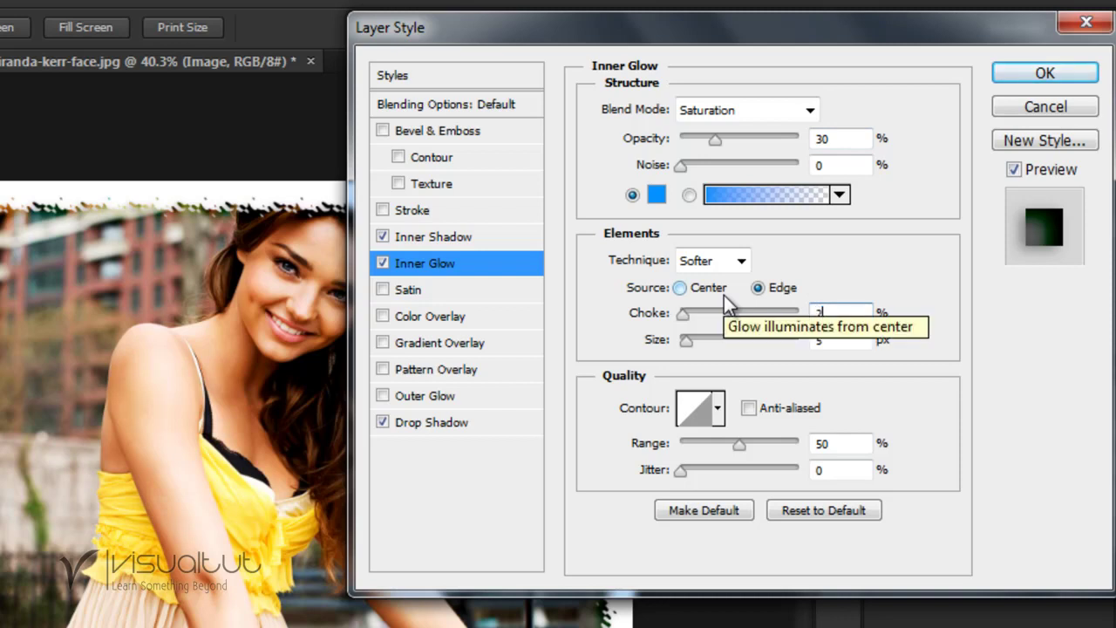
key(Tab)
text(232)
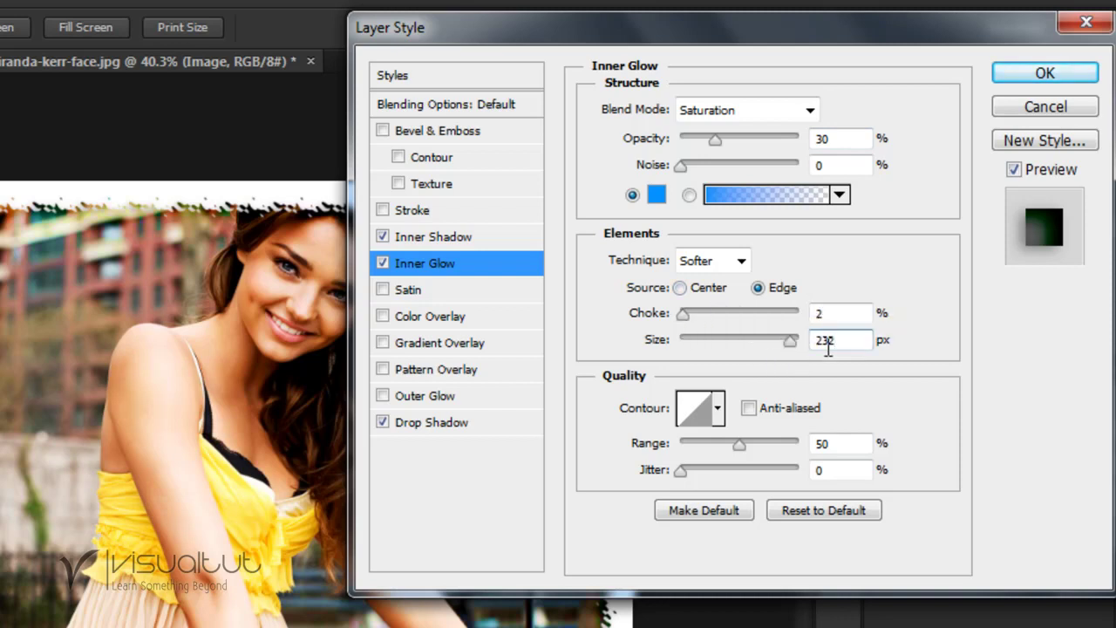
click(791, 345)
Toggle Preview to compare the styled image, then apply the layer styles
click(1013, 169)
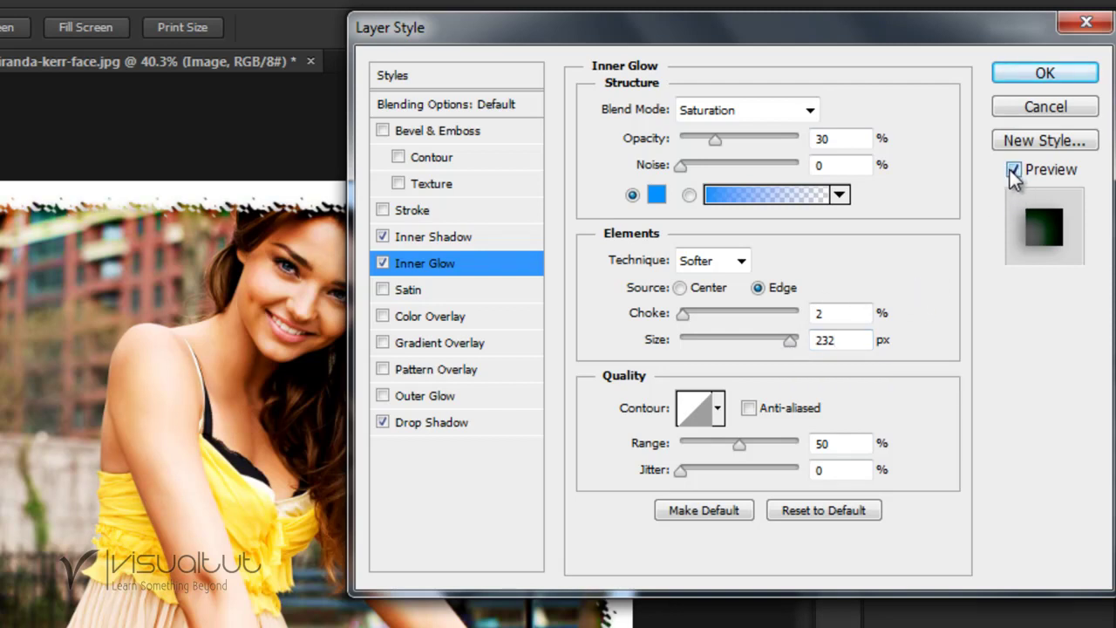
click(1013, 170)
click(1014, 172)
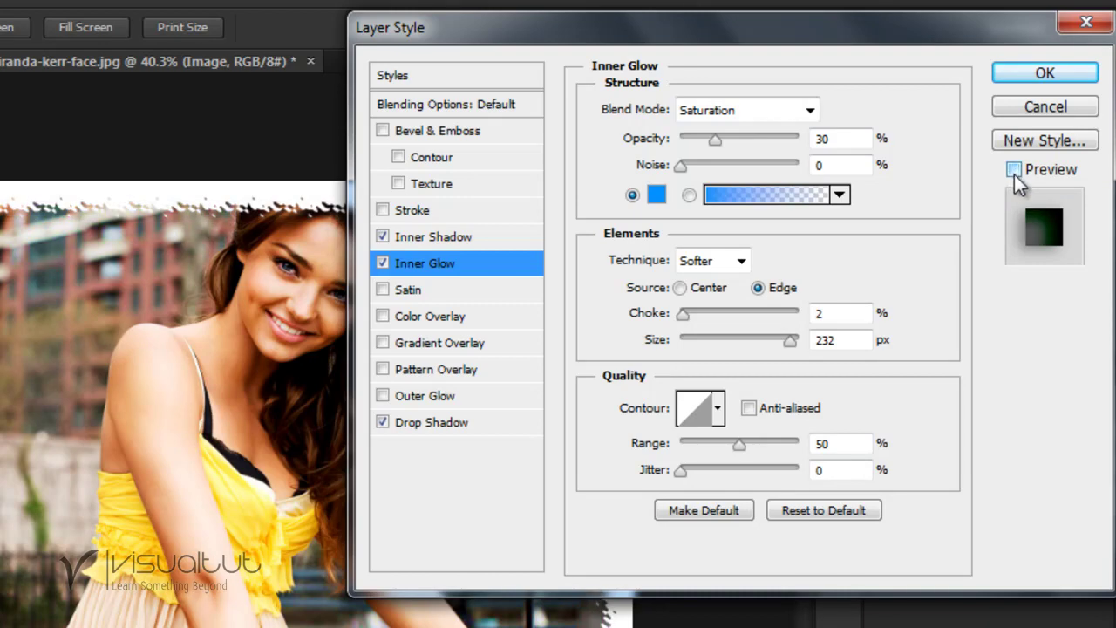
click(1016, 174)
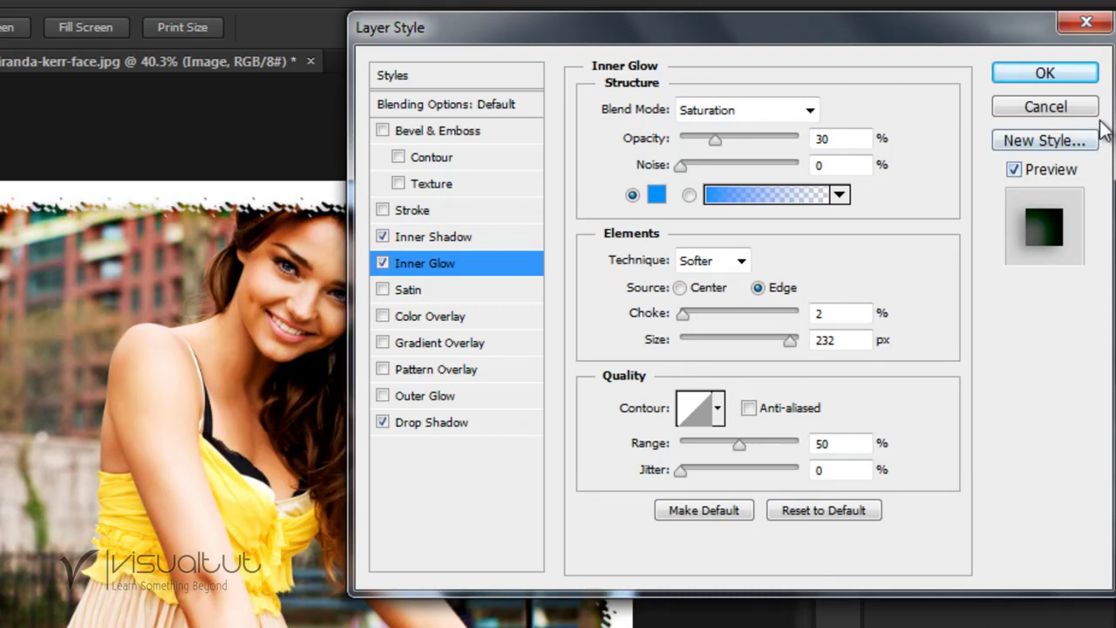
click(1045, 74)
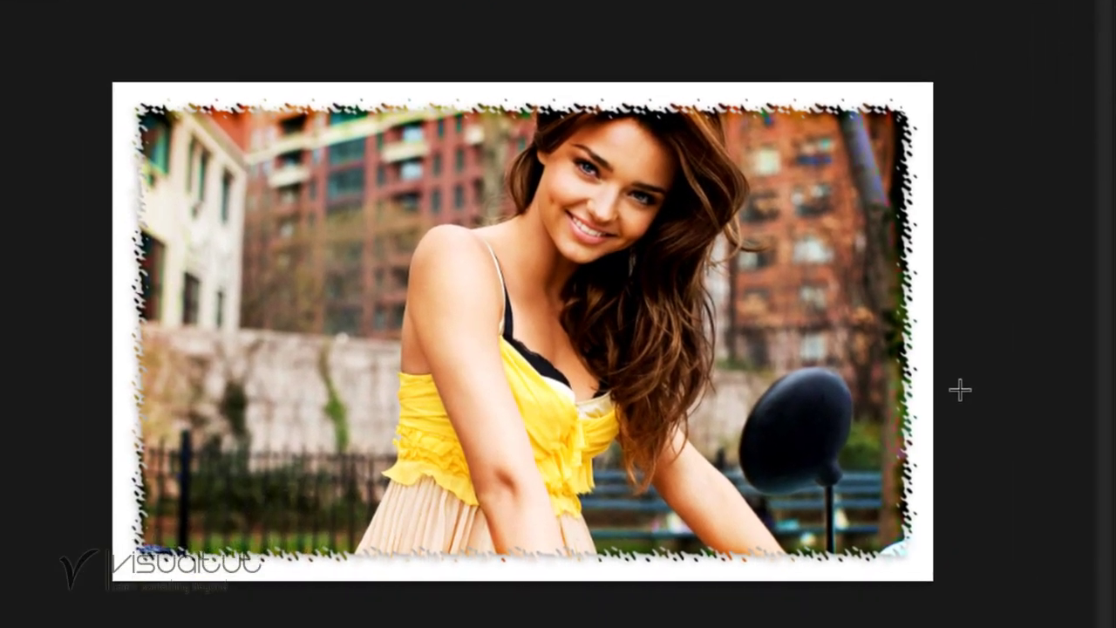